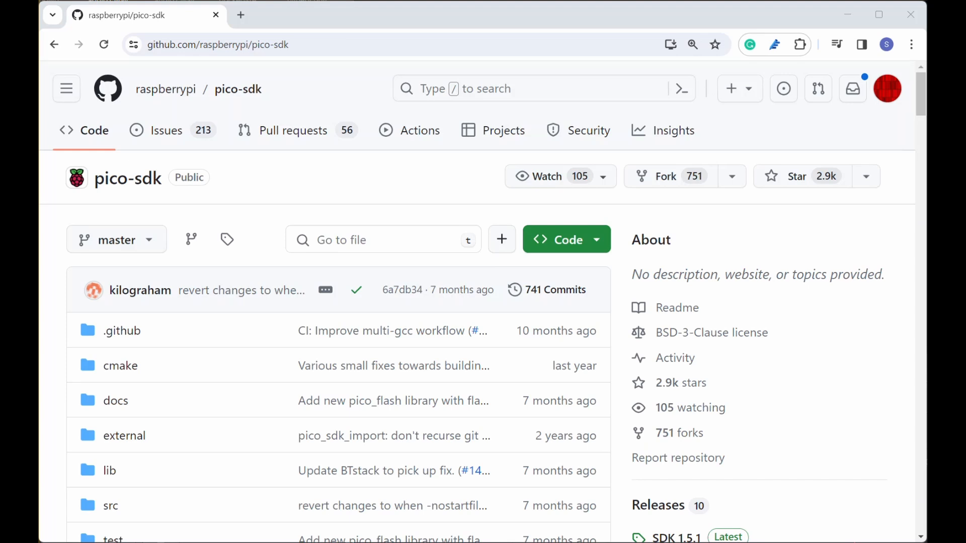
Step: Select the whole pico-sdk repository URL in the Chrome address bar
{"action": "left_click", "coordinate": [264, 44]}
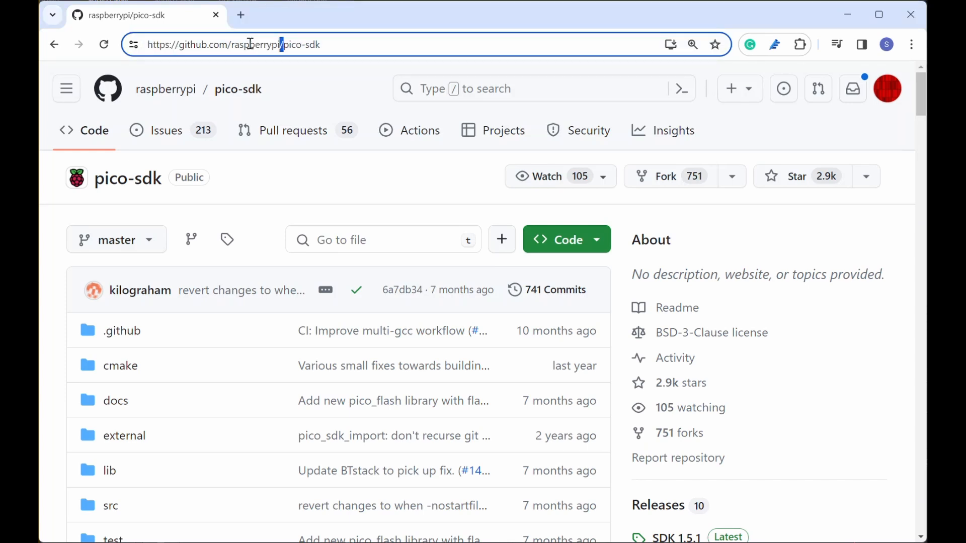
{"action": "left_click", "coordinate": [250, 43]}
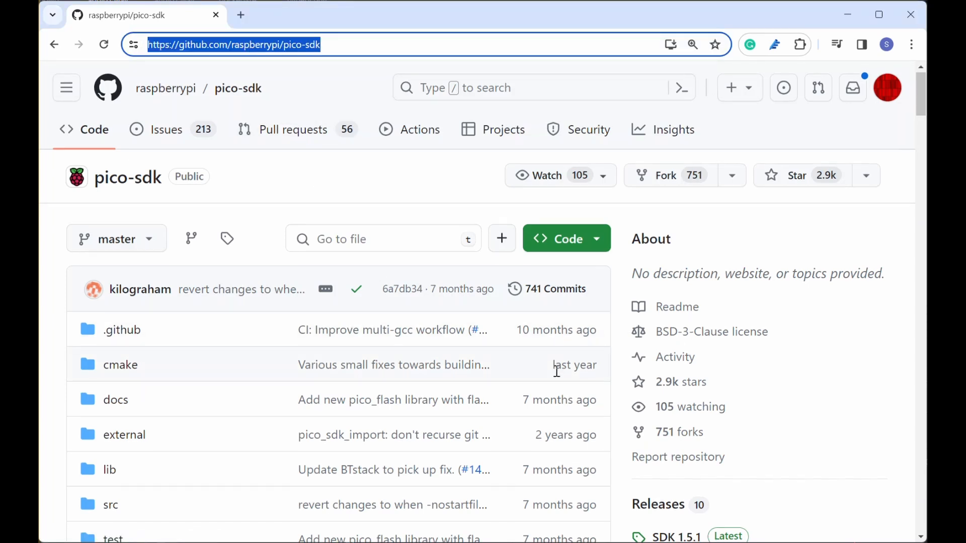
{"action": "scroll", "coordinate": [558, 372], "scroll_direction": "down", "scroll_amount": 5}
{"action": "scroll", "coordinate": [558, 371], "scroll_direction": "down", "scroll_amount": 5}
{"action": "scroll", "coordinate": [557, 371], "scroll_direction": "down", "scroll_amount": 3}
{"action": "scroll", "coordinate": [557, 371], "scroll_direction": "down", "scroll_amount": 3}
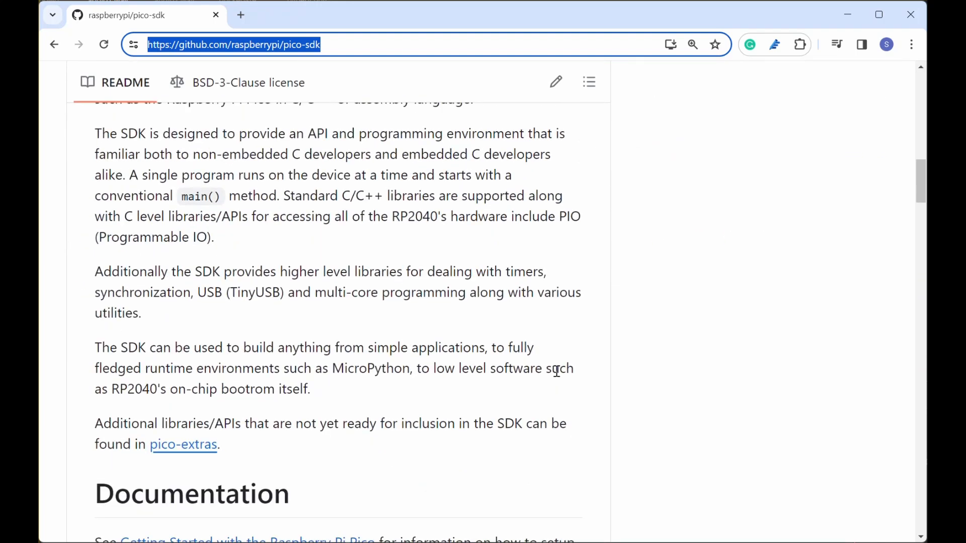
{"action": "scroll", "coordinate": [557, 371], "scroll_direction": "down", "scroll_amount": 3}
{"action": "scroll", "coordinate": [557, 371], "scroll_direction": "down", "scroll_amount": 3}
{"action": "scroll", "coordinate": [557, 371], "scroll_direction": "up", "scroll_amount": 2}
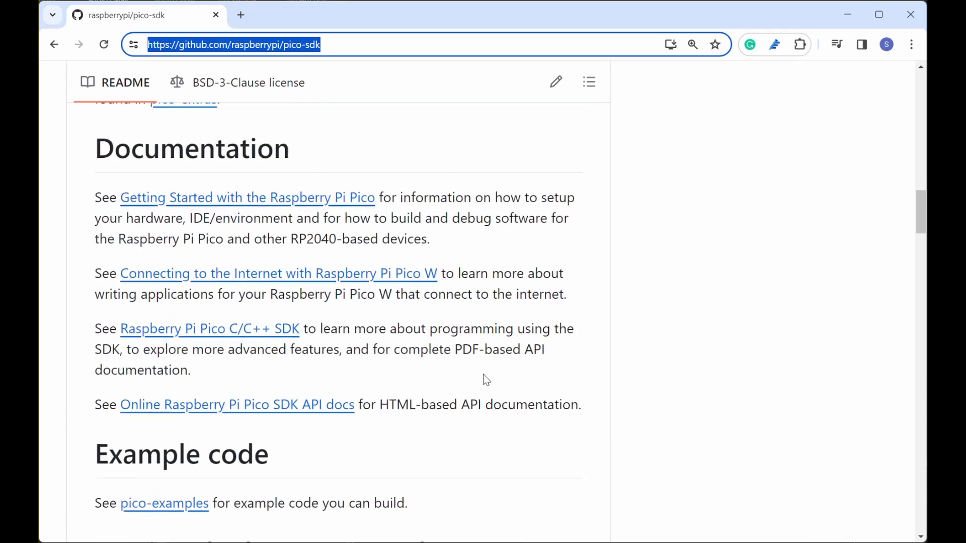
{"action": "scroll", "coordinate": [486, 382], "scroll_direction": "down", "scroll_amount": 5}
{"action": "scroll", "coordinate": [484, 382], "scroll_direction": "down", "scroll_amount": 3}
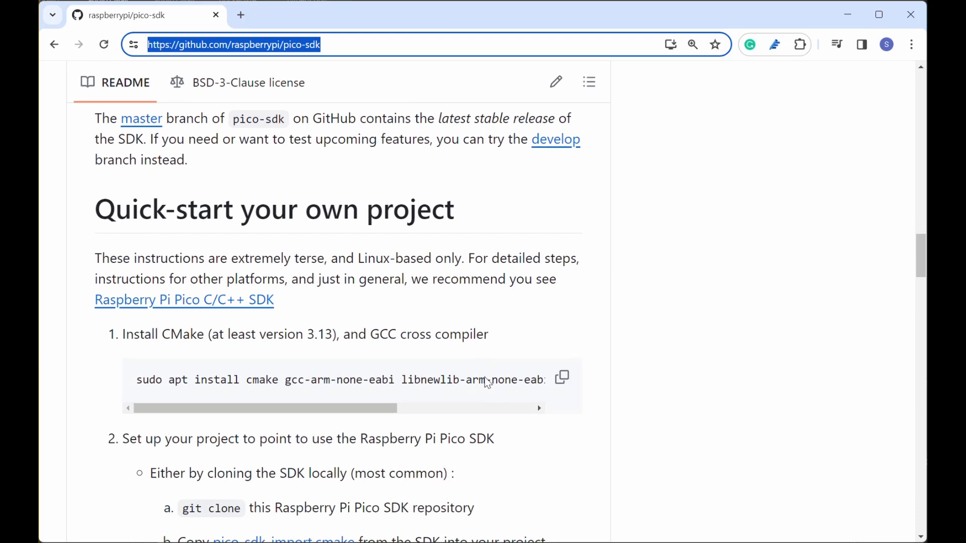
{"action": "scroll", "coordinate": [485, 380], "scroll_direction": "down", "scroll_amount": 3}
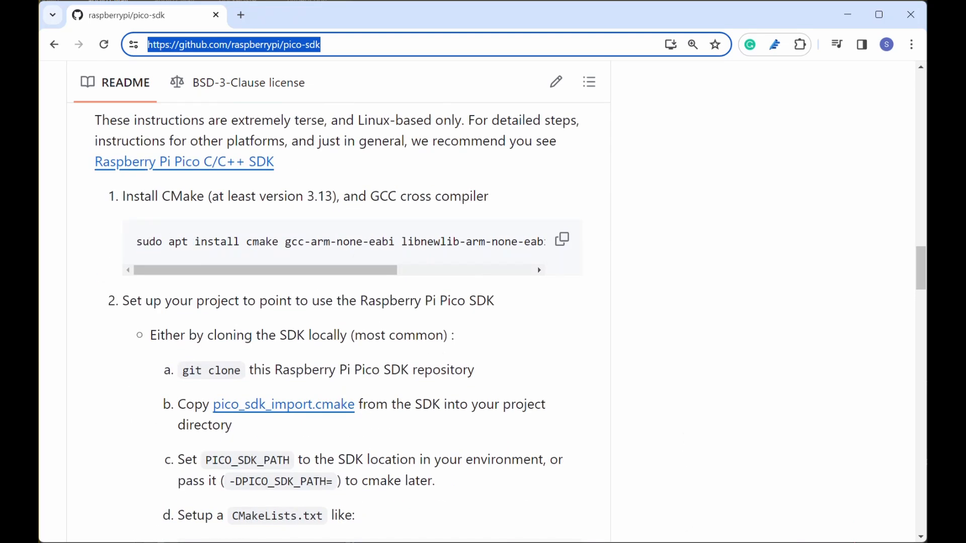
{"action": "scroll", "coordinate": [732, 425], "scroll_direction": "down", "scroll_amount": 5}
{"action": "scroll", "coordinate": [732, 426], "scroll_direction": "down", "scroll_amount": 5}
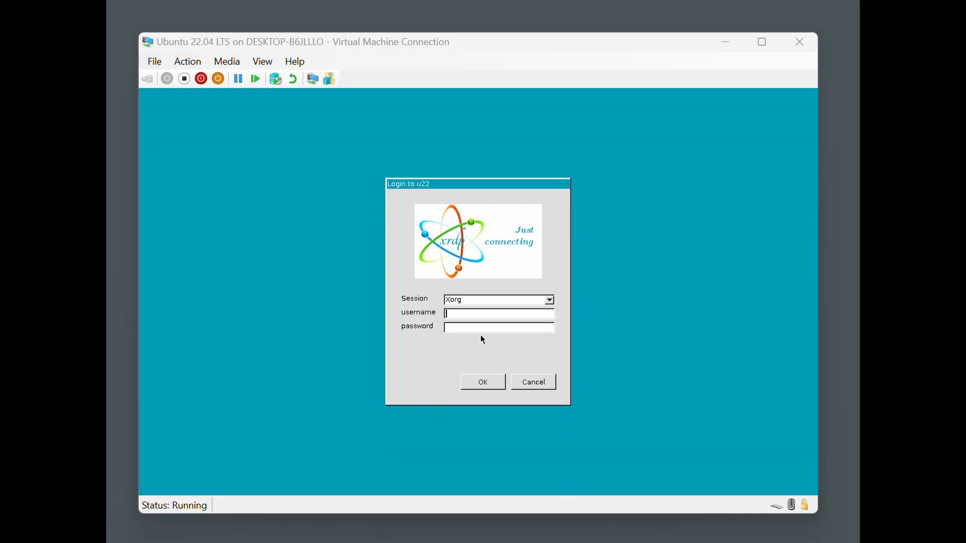
{"action": "type", "text": "shabaz"}
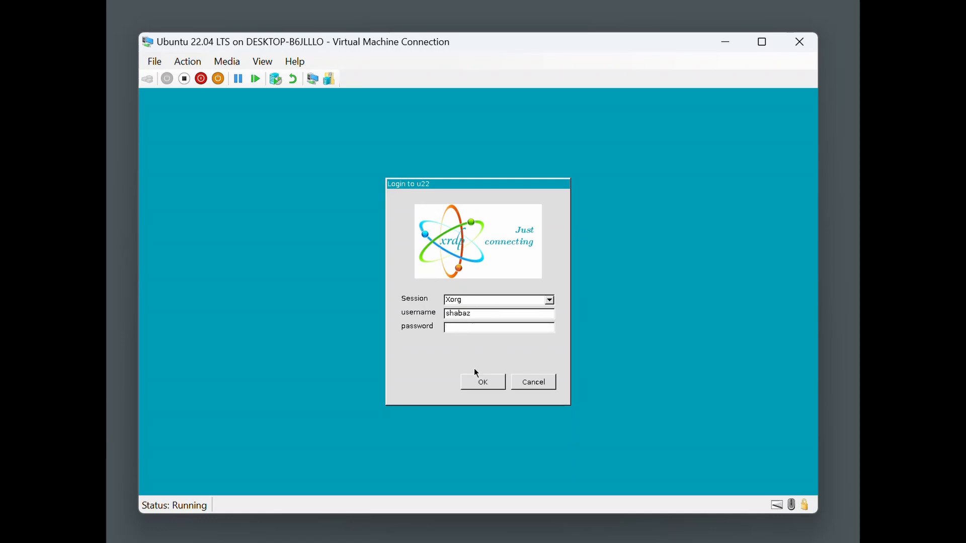
Step: Submit the xrdp login to reach the Ubuntu GNOME desktop
{"action": "left_click", "coordinate": [486, 383]}
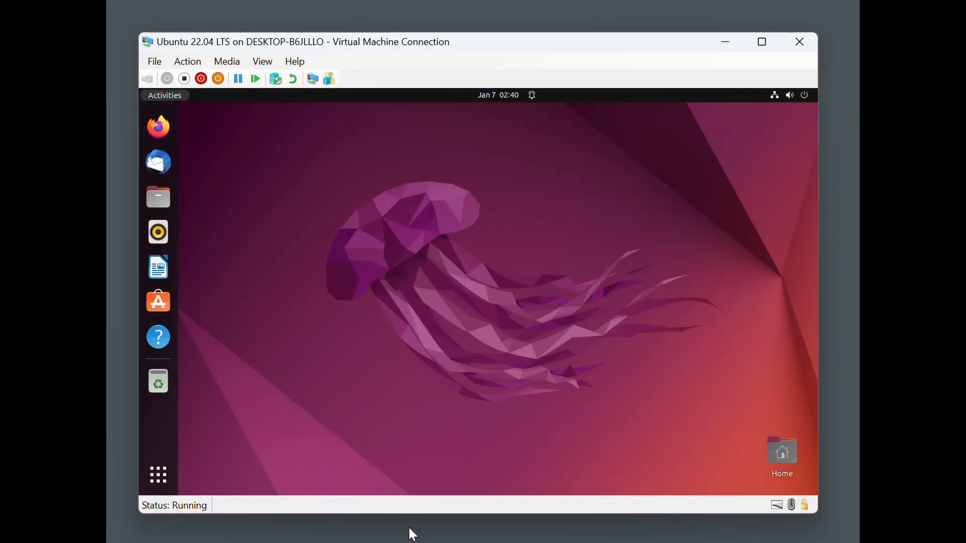
Step: Launch Terminal from Show Applications and move its window up and left
{"action": "left_click", "coordinate": [158, 475]}
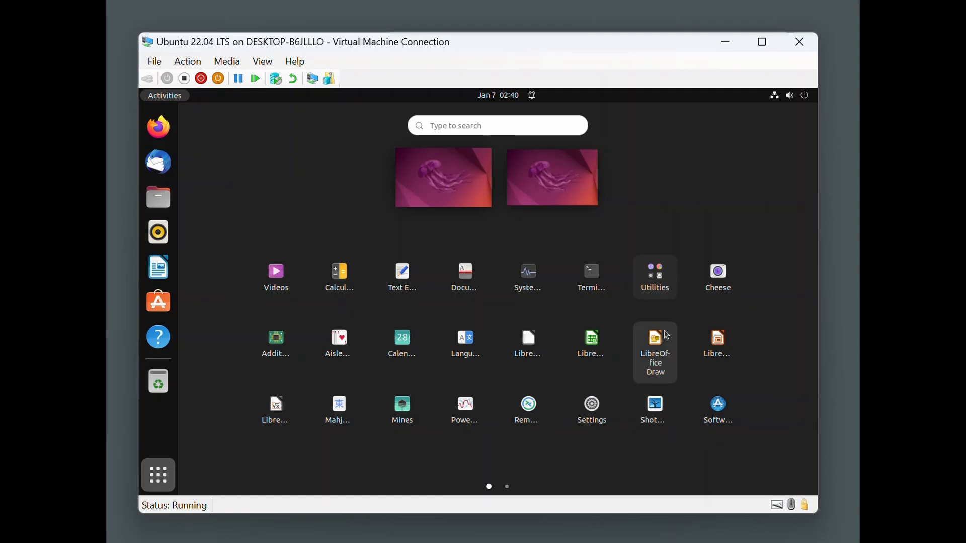
{"action": "left_click", "coordinate": [586, 281]}
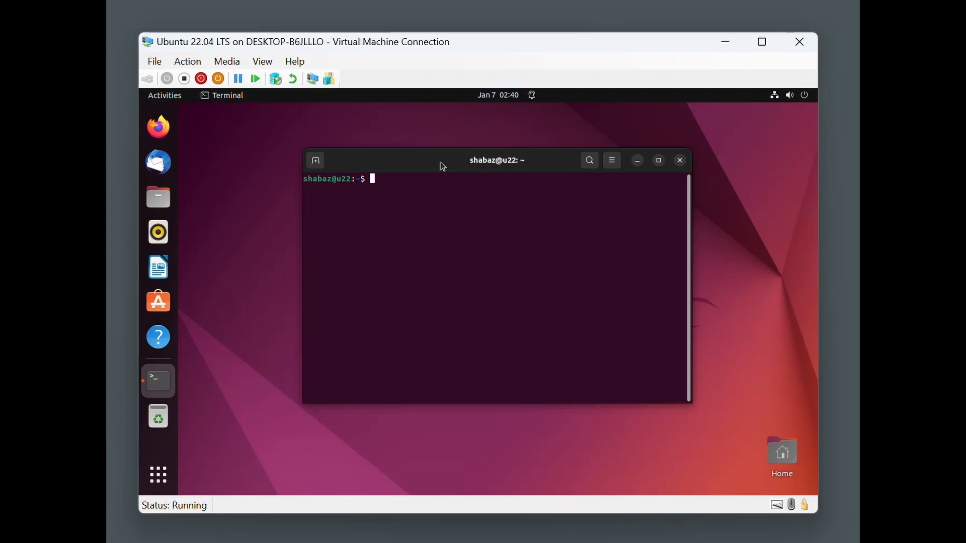
{"action": "left_click_drag", "start_coordinate": [440, 164], "coordinate": [330, 138]}
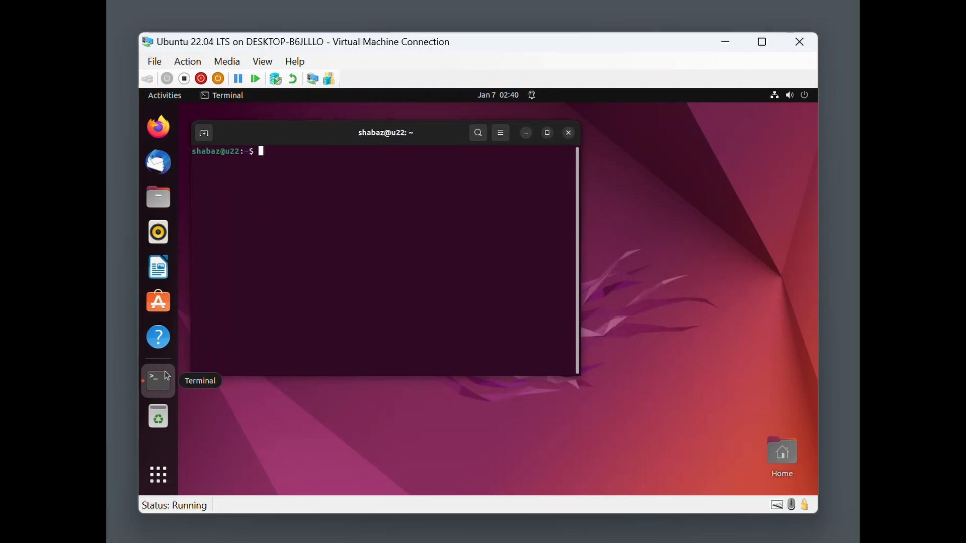
Step: Start a second Terminal window, place it lower right, and refocus the first
{"action": "right_click", "coordinate": [167, 389]}
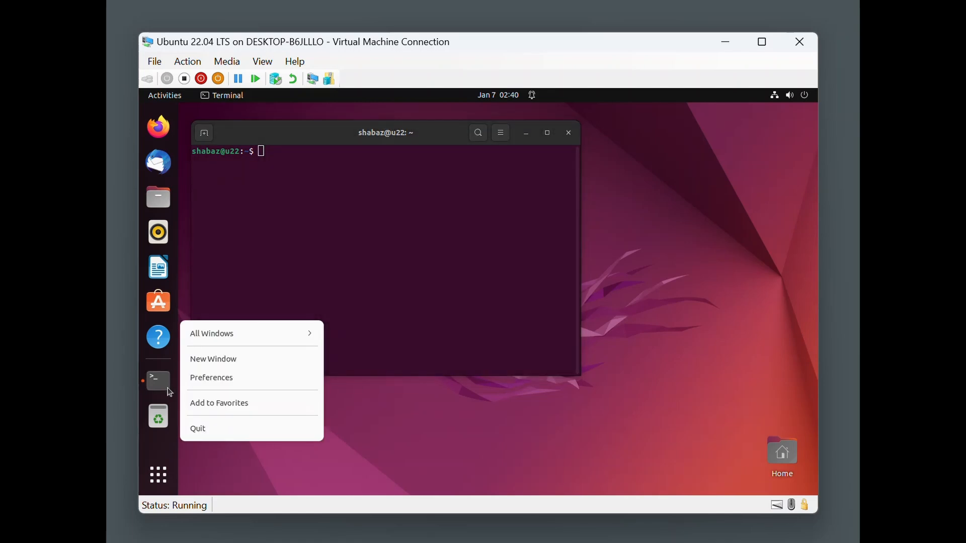
{"action": "left_click", "coordinate": [229, 360]}
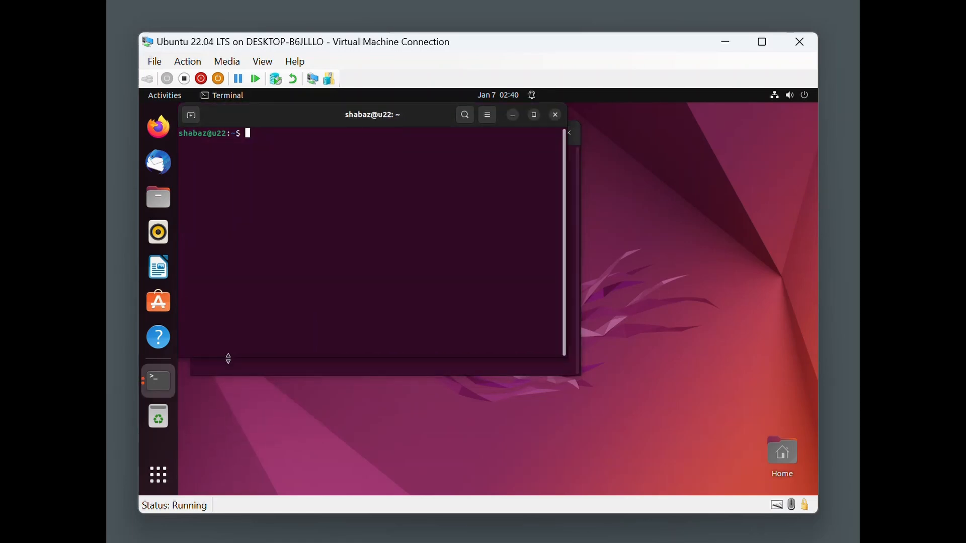
{"action": "mouse_move", "coordinate": [408, 115]}
{"action": "left_mouse_down"}
{"action": "mouse_move", "coordinate": [445, 208]}
{"action": "mouse_move", "coordinate": [504, 207]}
{"action": "left_mouse_up"}
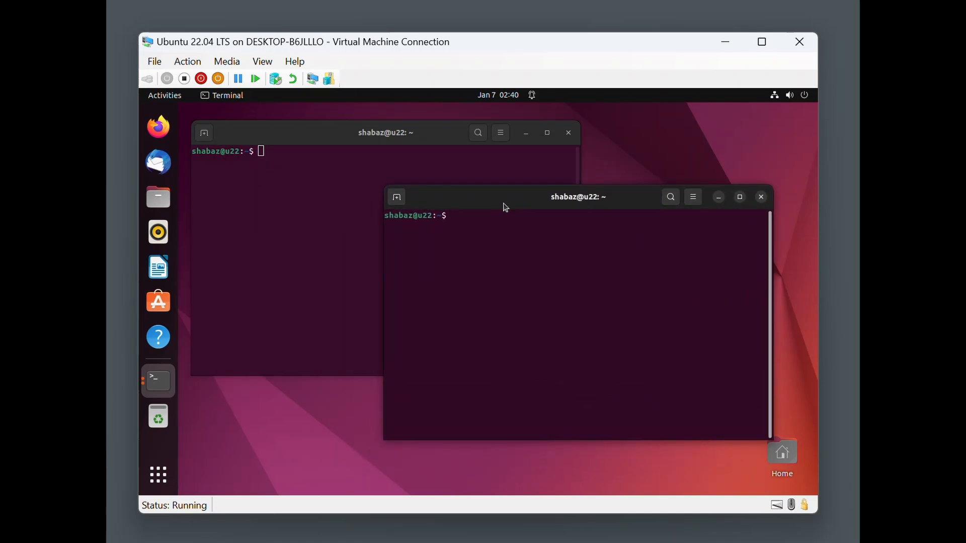
{"action": "left_click", "coordinate": [324, 252]}
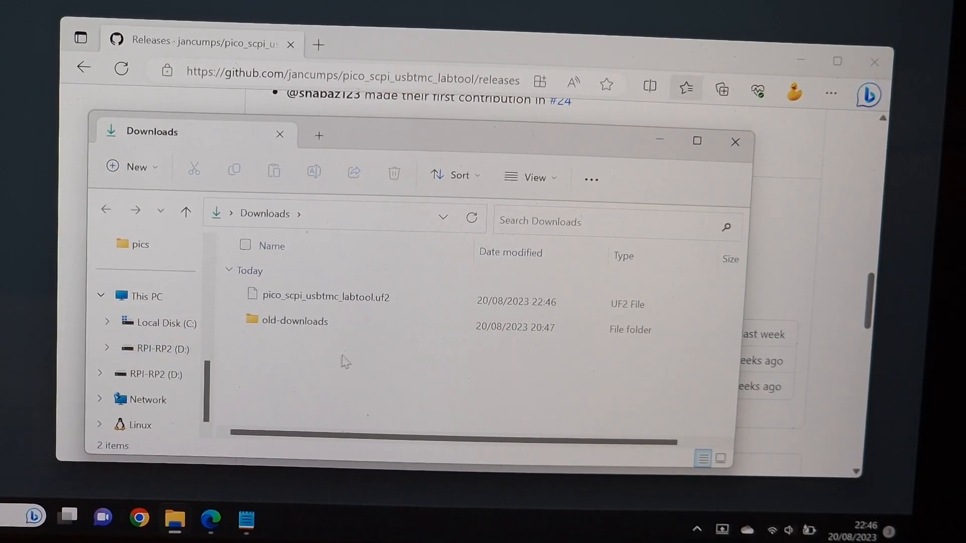
Step: Drag pico_scpi_usbtmc_labtool.uf2 from Downloads toward the RPI-RP2 drive
{"action": "left_click", "coordinate": [363, 297]}
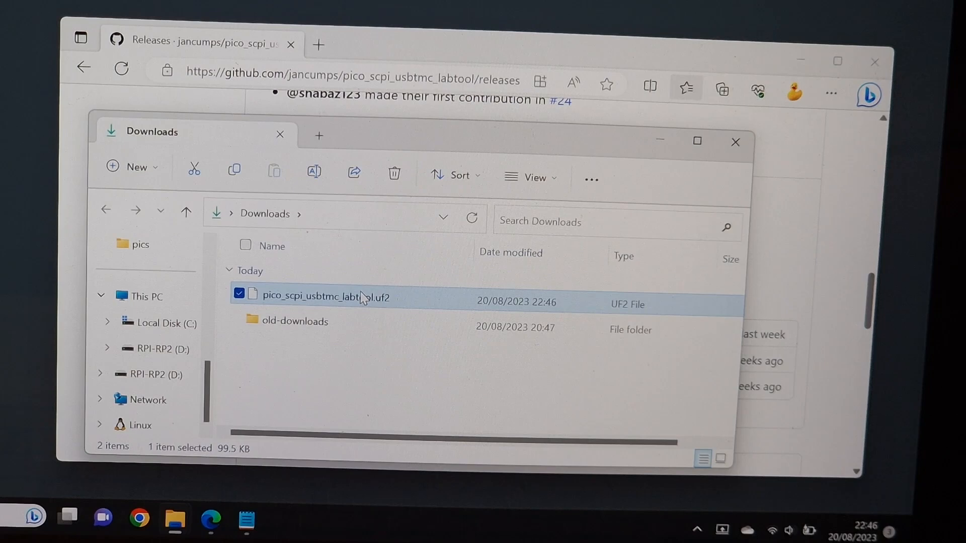
{"action": "mouse_move", "coordinate": [363, 297]}
{"action": "left_mouse_down"}
{"action": "mouse_move", "coordinate": [289, 359]}
{"action": "mouse_move", "coordinate": [167, 352]}
{"action": "left_mouse_up"}
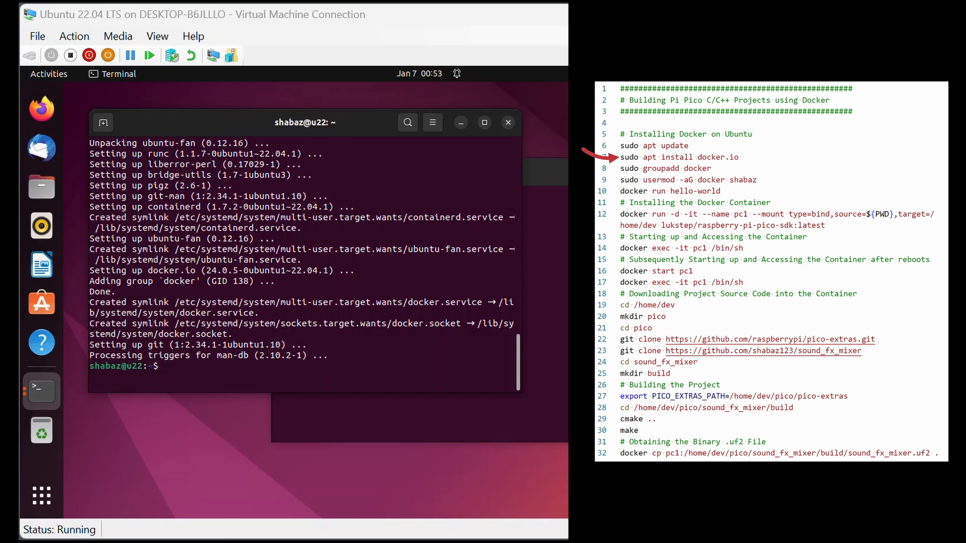
{"action": "type", "text": "sud"}
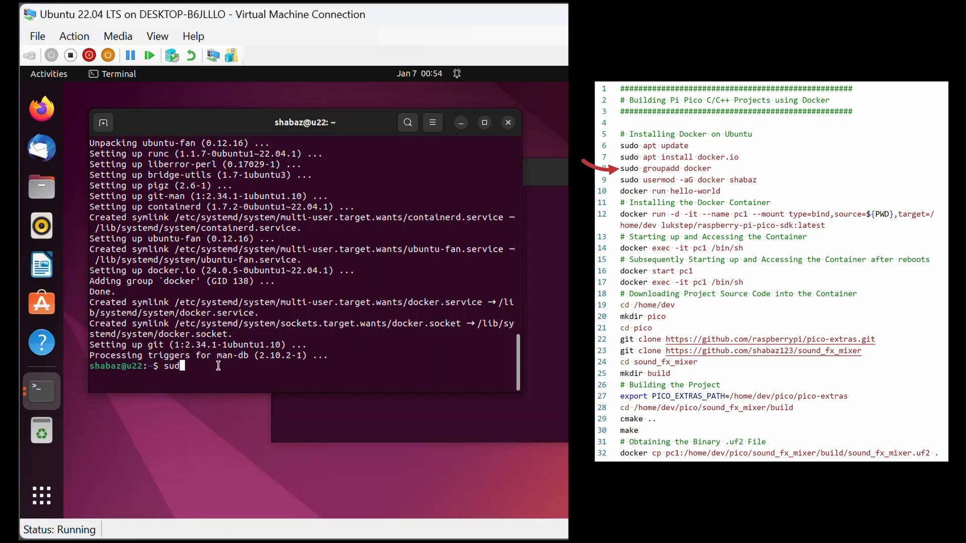
{"action": "type", "text": "o groupadd docker"}
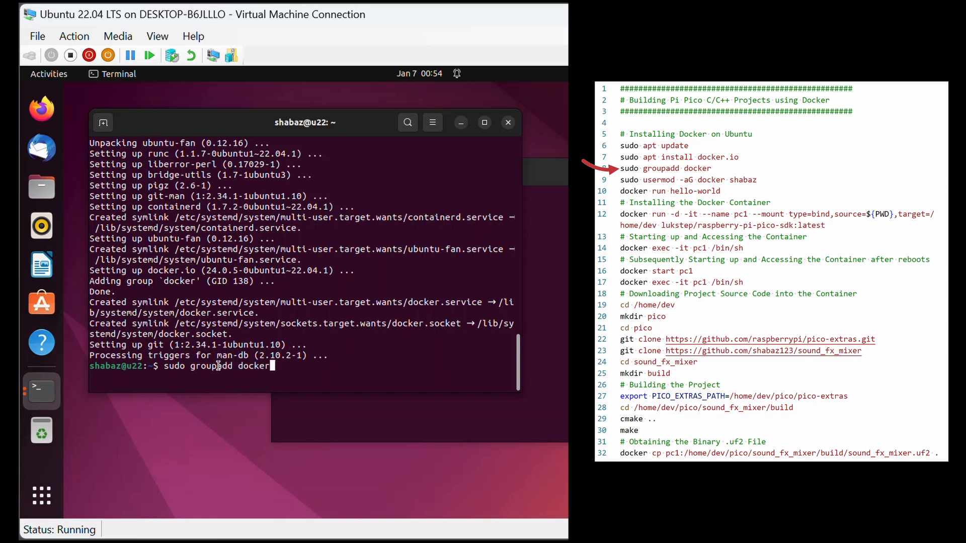
Step: Run sudo groupadd docker and sudo usermod -aG docker for the current user
{"action": "key", "text": "Return"}
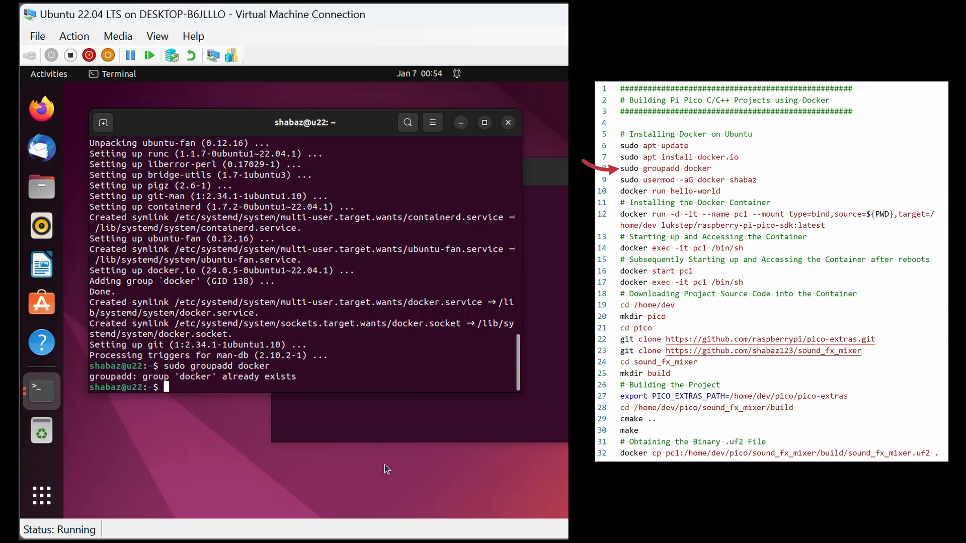
{"action": "type", "text": "sudo "}
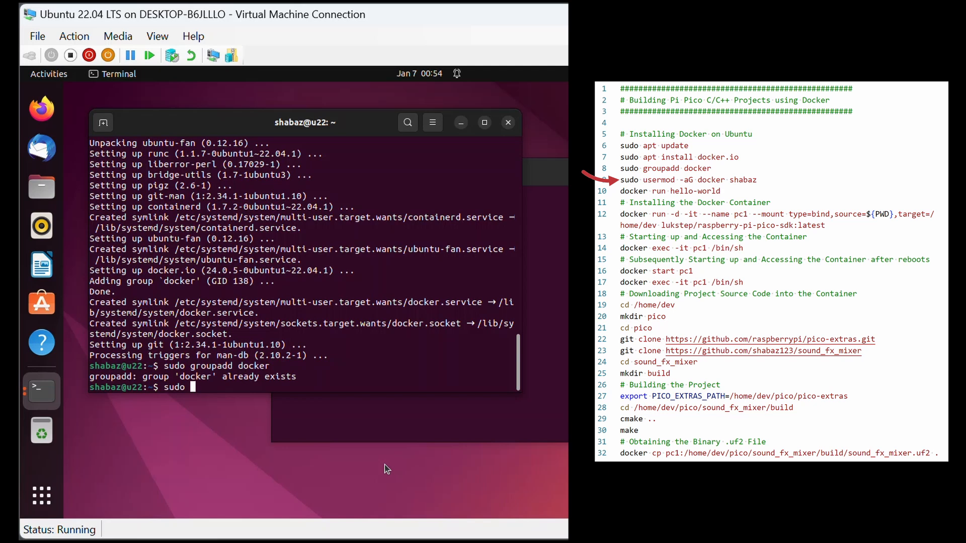
{"action": "type", "text": "usermod -"}
{"action": "type", "text": "aG docke"}
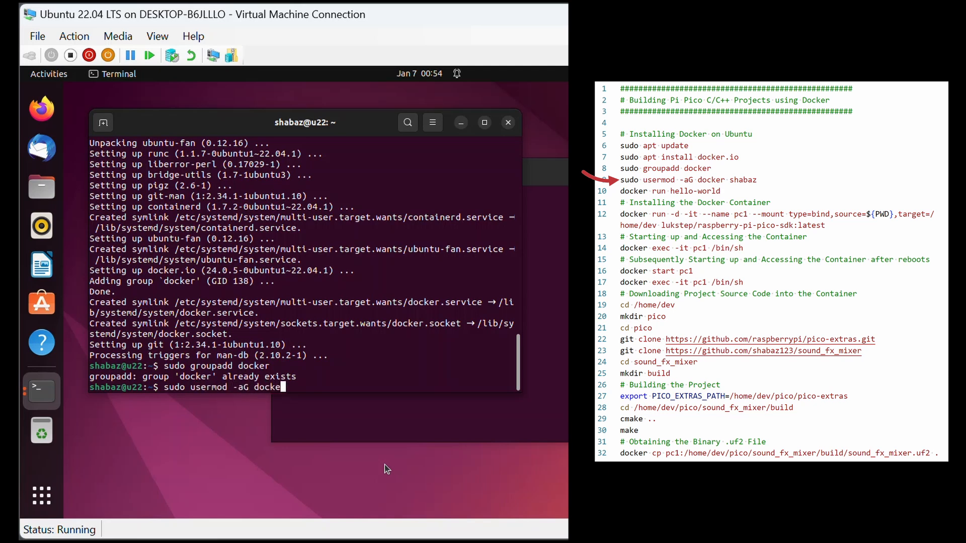
{"action": "type", "text": "r shabaz"}
{"action": "key", "text": "Return"}
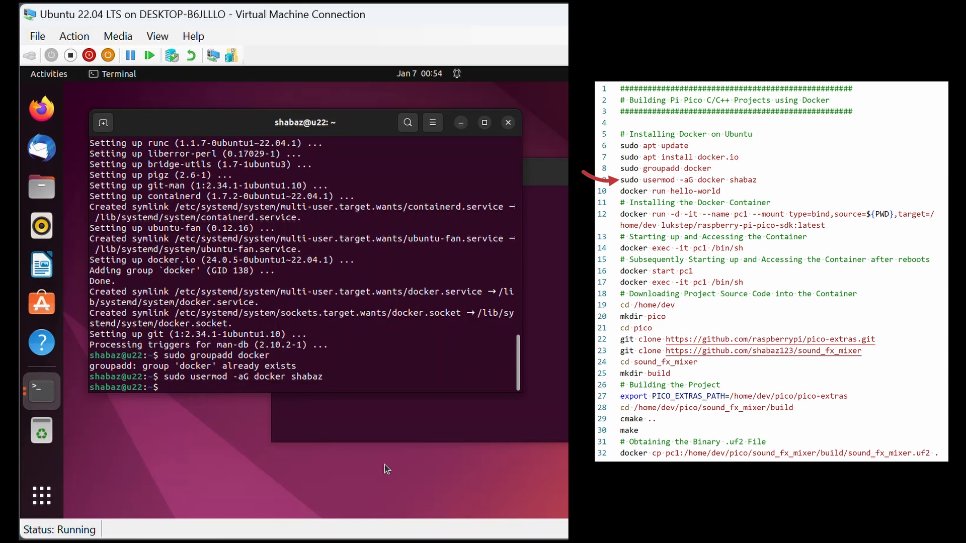
{"action": "key", "text": "Return"}
{"action": "key", "text": "Return"}
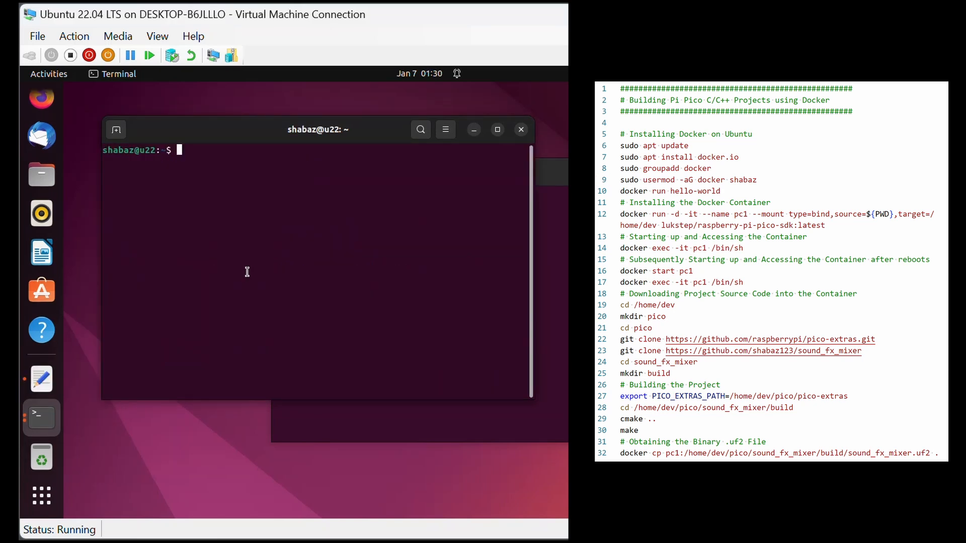
{"action": "type", "text": "sudo c"}
{"action": "type", "text": "hmod "}
{"action": "type", "text": "666 /"}
{"action": "type", "text": "var/run/d"}
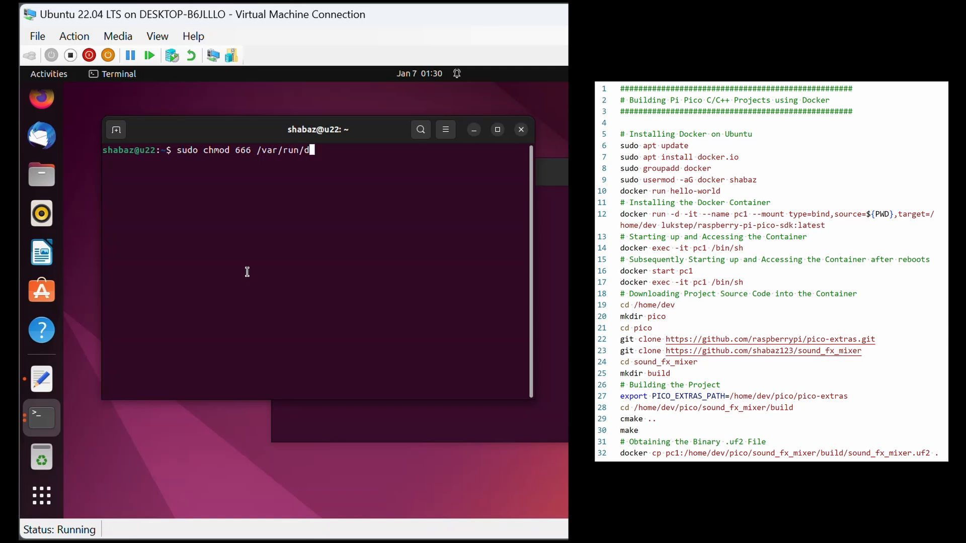
{"action": "type", "text": "ocker."}
{"action": "type", "text": "sock"}
Step: Run sudo chmod 666 /var/run/docker.sock to open the Docker socket to all users
{"action": "key", "text": "Return"}
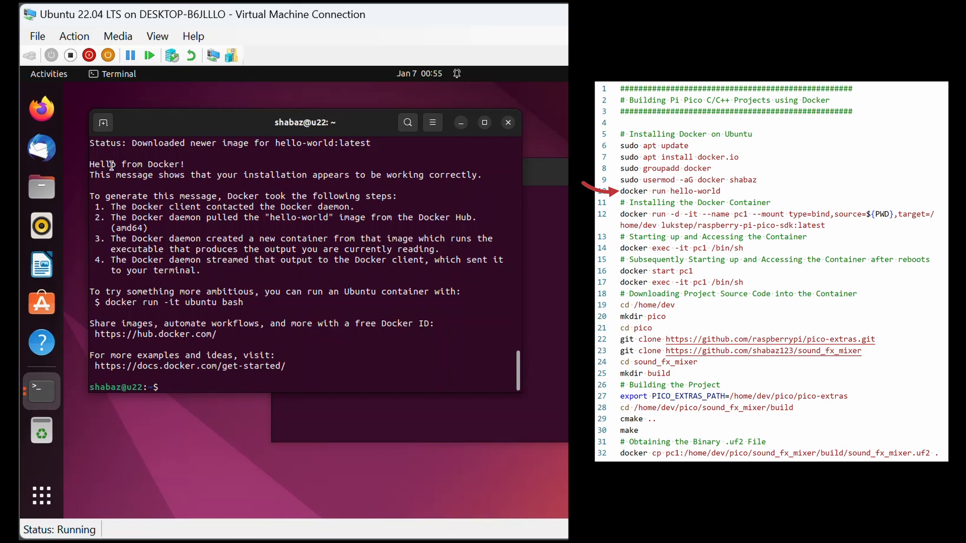
Step: Highlight the Hello from Docker! output, then run the pc1 container from lukstep/raspberry-pi-pico-sdk:latest
{"action": "left_click_drag", "start_coordinate": [90, 165], "coordinate": [186, 164]}
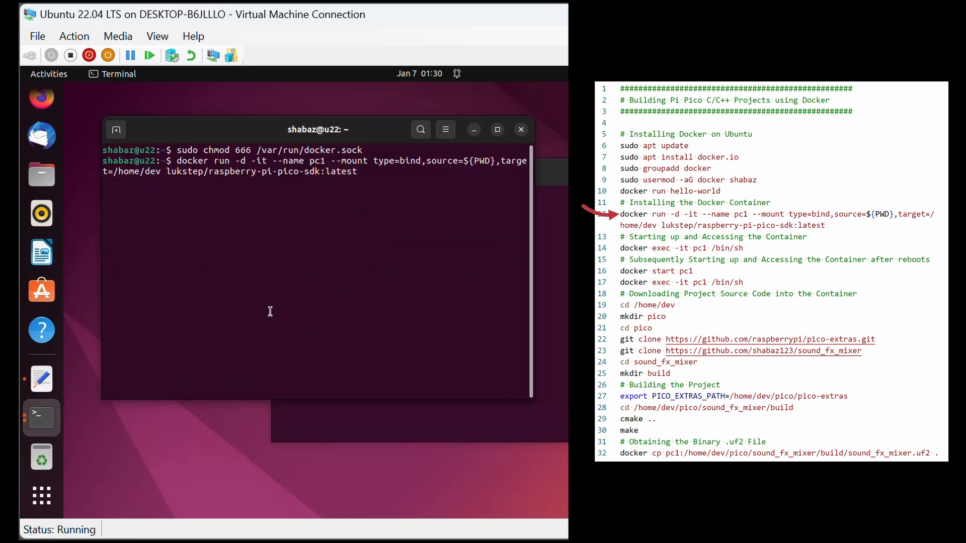
{"action": "key", "text": "Return"}
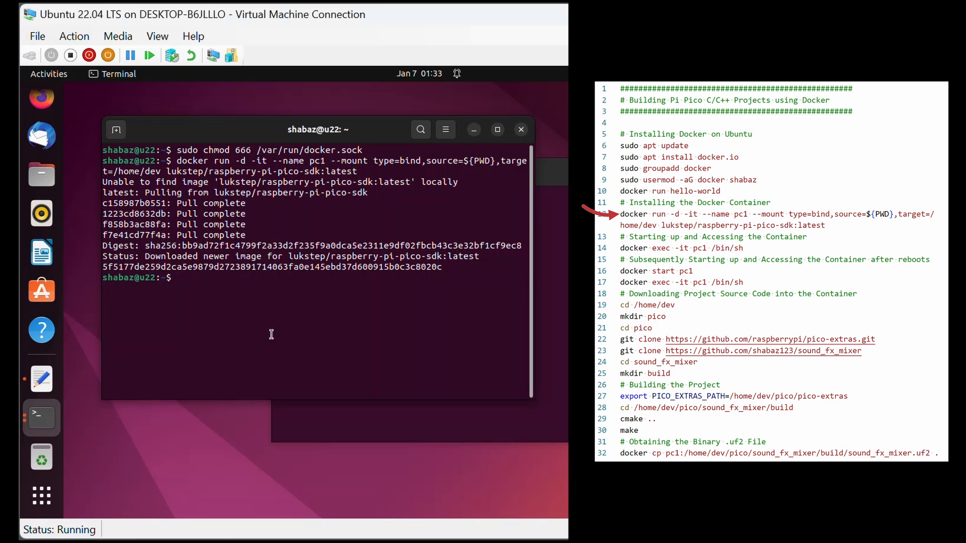
Step: Paste and run docker exec -it pc1 /bin/sh to get a shell in the pc1 container
{"action": "right_click", "coordinate": [367, 323]}
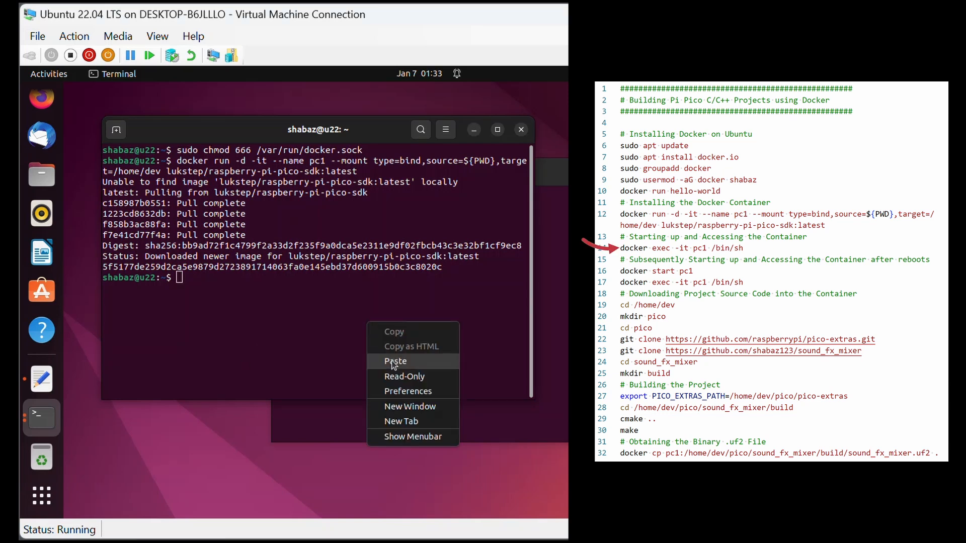
{"action": "left_click", "coordinate": [396, 361]}
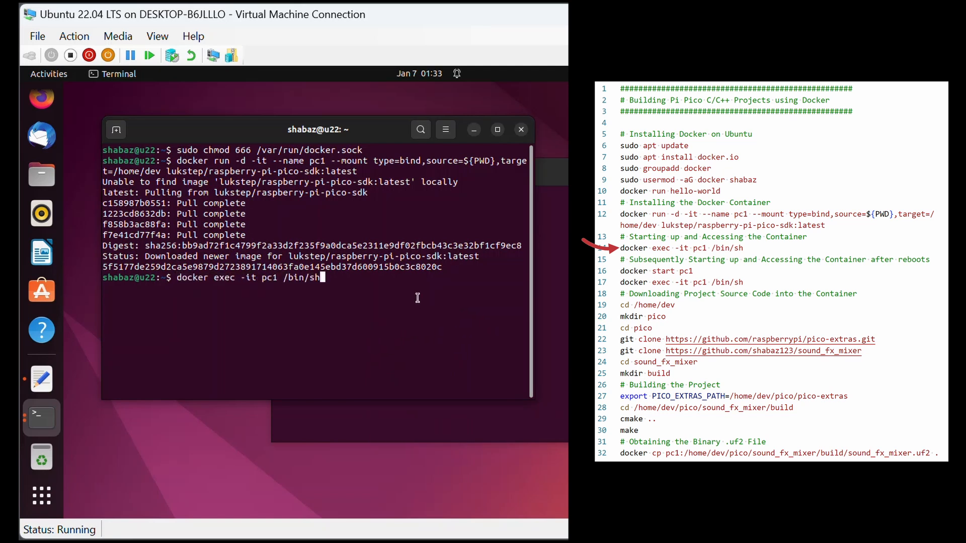
{"action": "key", "text": "Return"}
{"action": "key", "text": "Return"}
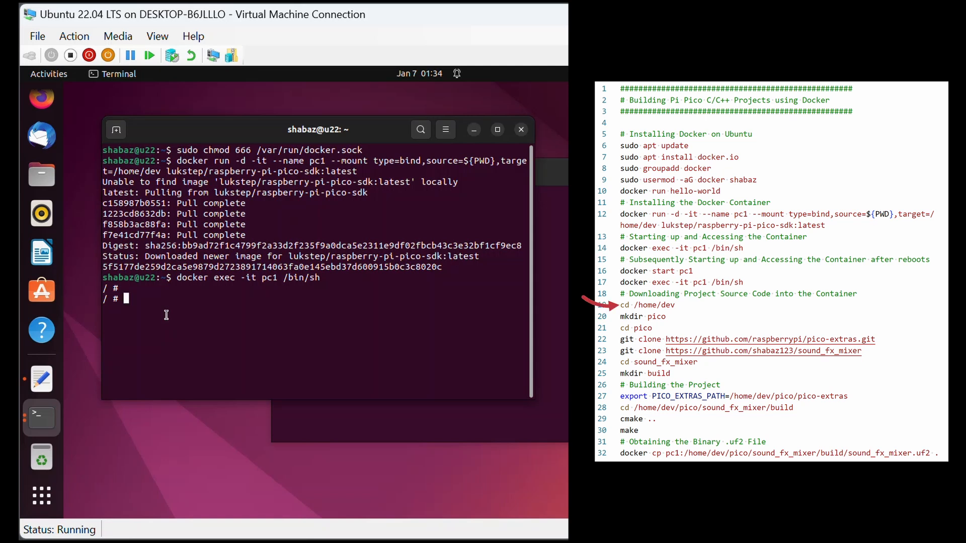
{"action": "type", "text": "cd /home/de"}
{"action": "type", "text": "v"}
Step: Create /home/dev/pico in the container and change into it
{"action": "key", "text": "Return"}
{"action": "type", "text": "m"}
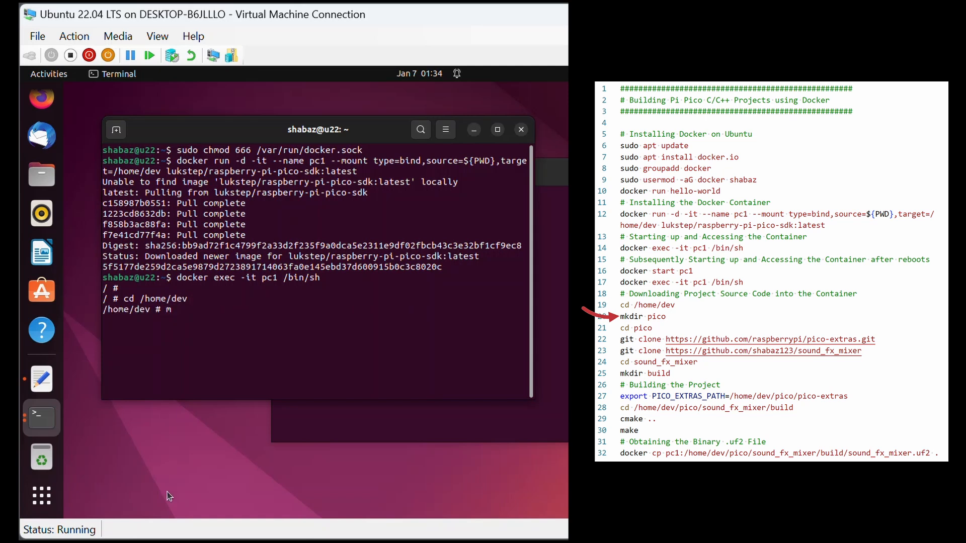
{"action": "type", "text": "kdir pico"}
{"action": "key", "text": "Return"}
{"action": "type", "text": "cd "}
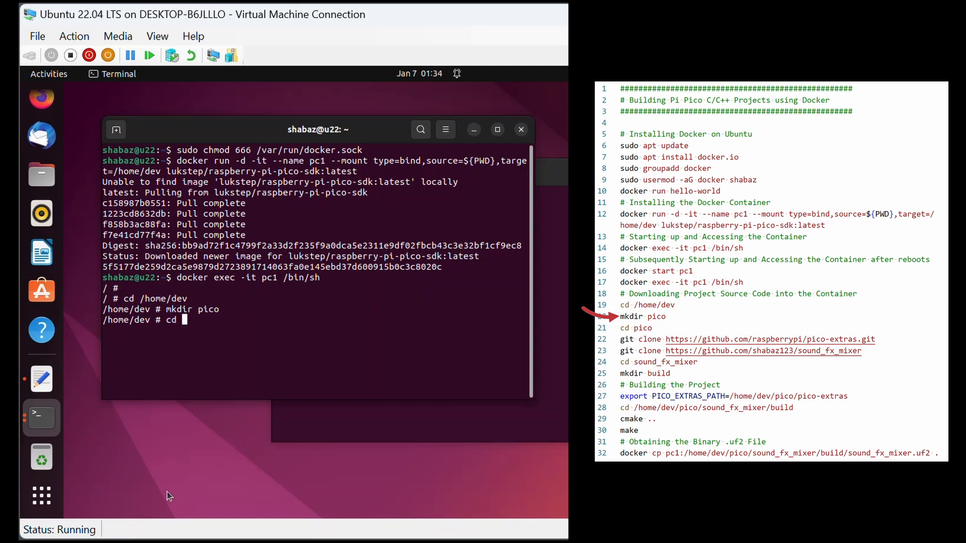
{"action": "type", "text": "pico"}
{"action": "key", "text": "Return"}
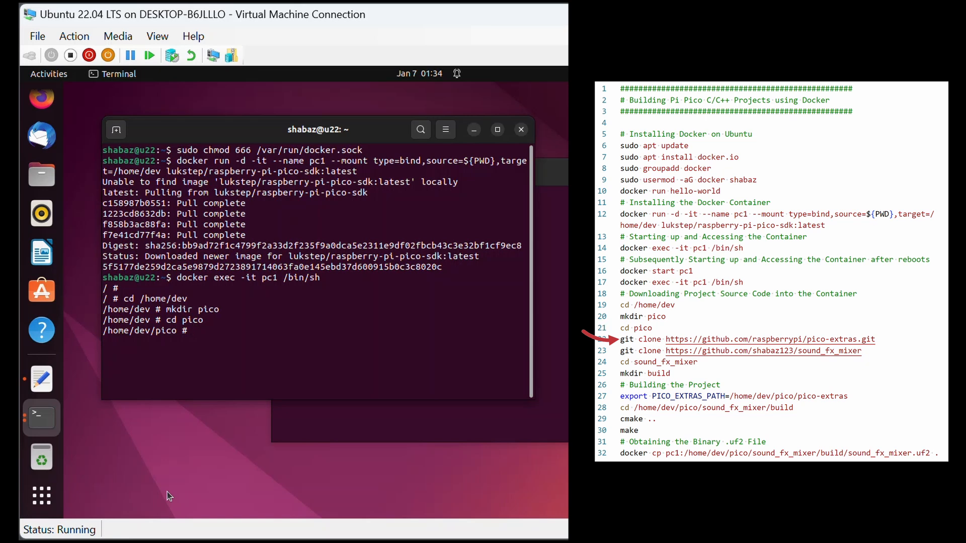
Step: Paste and run the git clone commands for pico-extras and sound_fx_mixer
{"action": "right_click", "coordinate": [336, 356]}
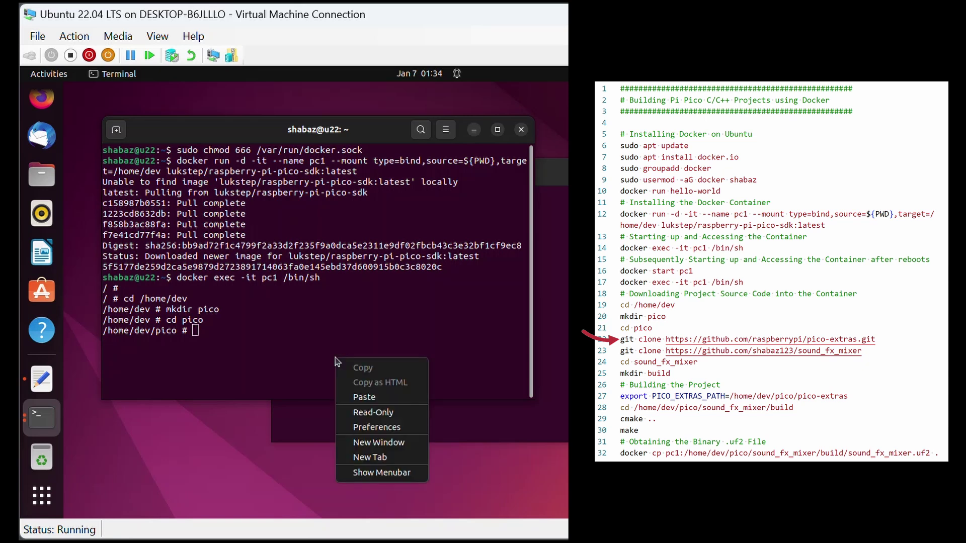
{"action": "left_click", "coordinate": [371, 399]}
{"action": "key", "text": "Return"}
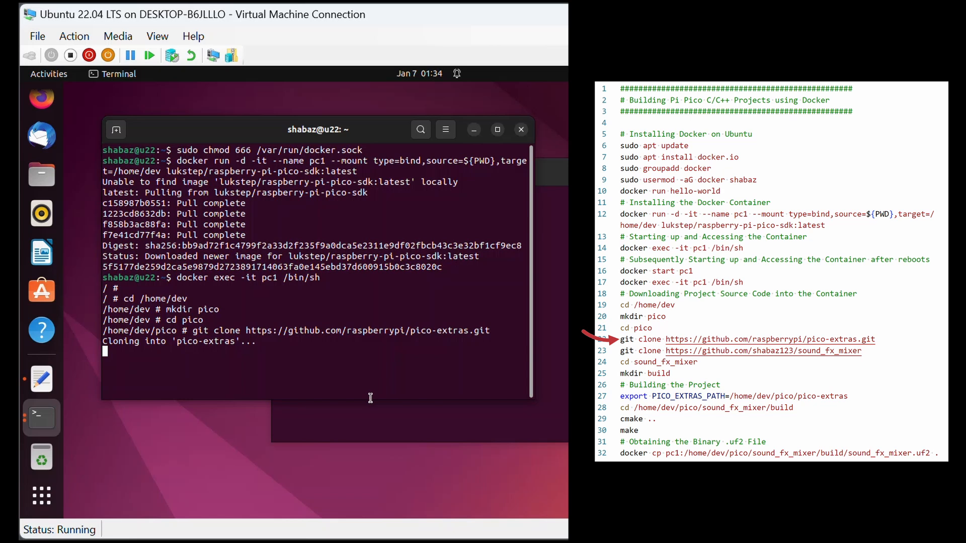
{"action": "right_click", "coordinate": [390, 391]}
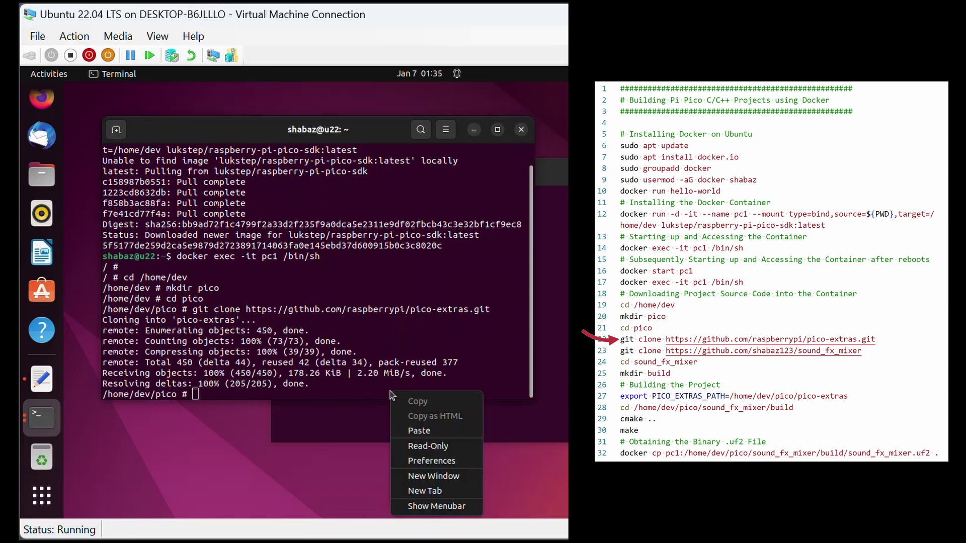
{"action": "left_click", "coordinate": [419, 430]}
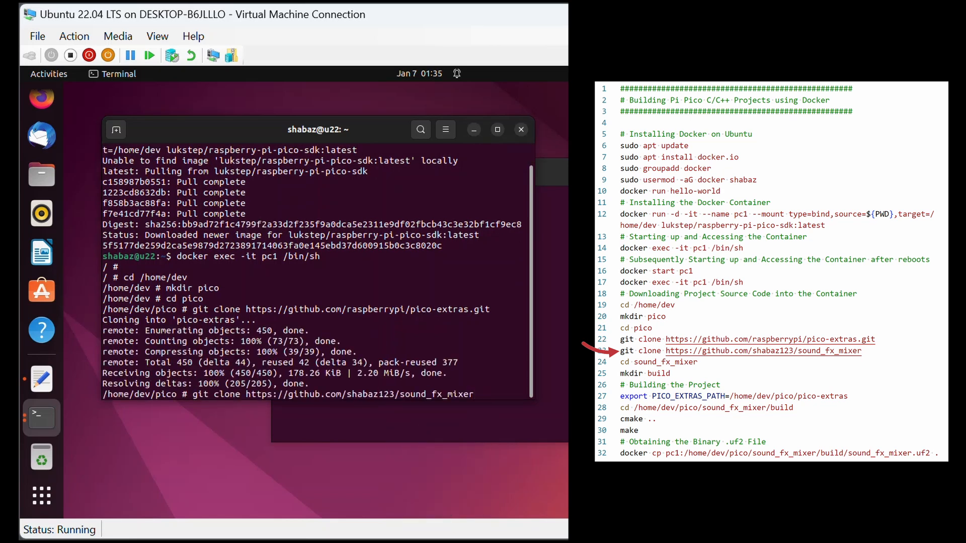
{"action": "key", "text": "Return"}
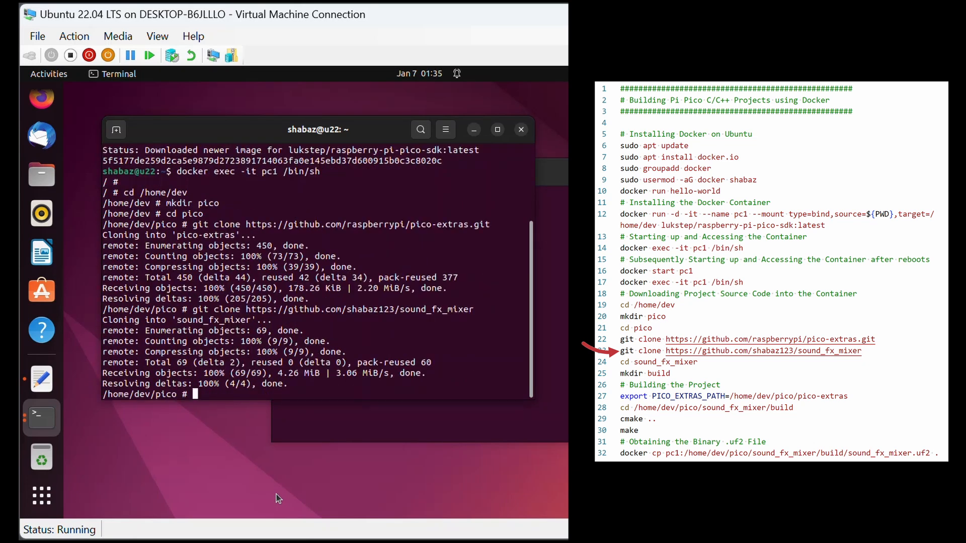
Step: Move into sound_fx_mixer and create its build folder
{"action": "key", "text": "Return"}
{"action": "key", "text": "Return"}
{"action": "type", "text": "cd so"}
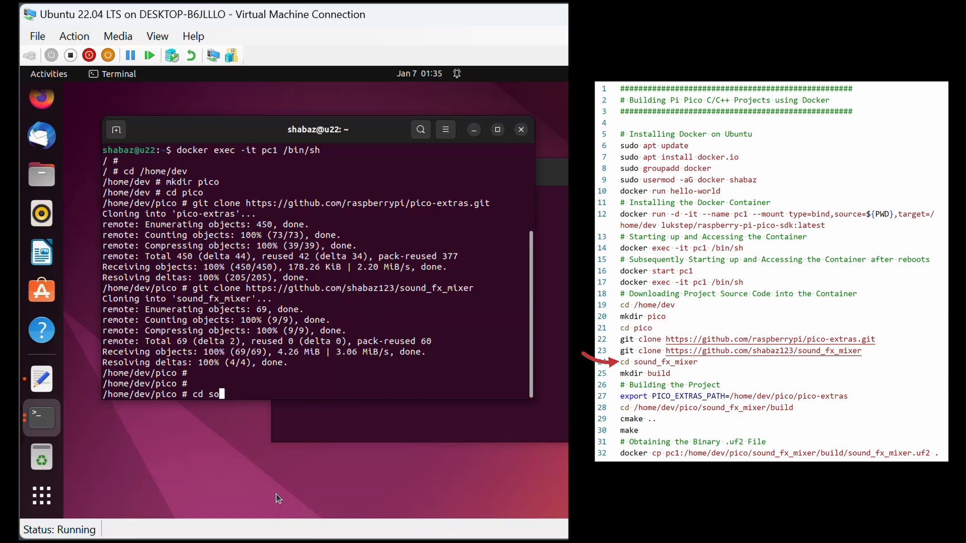
{"action": "type", "text": "und_fx_mixer"}
{"action": "key", "text": "Return"}
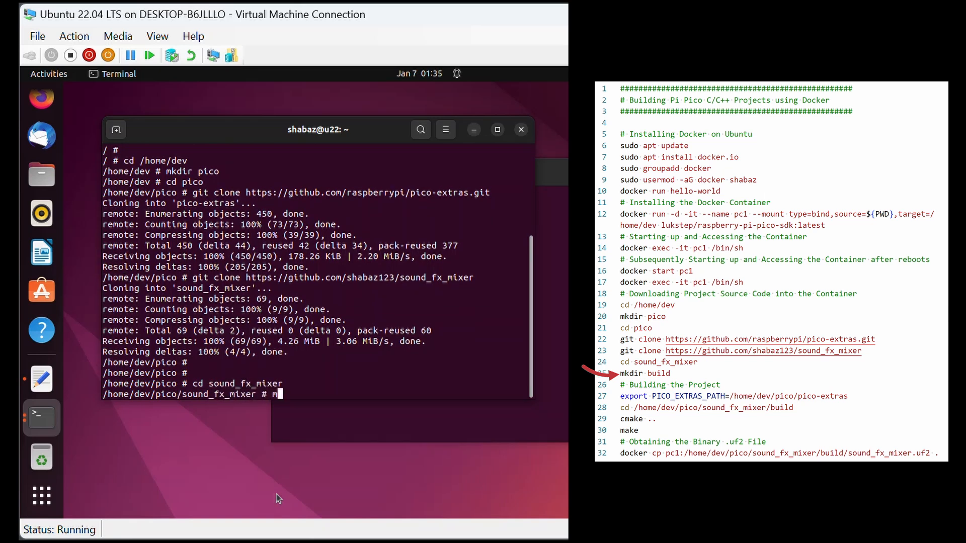
{"action": "type", "text": "mkdir "}
{"action": "type", "text": "build"}
{"action": "key", "text": "Return"}
{"action": "key", "text": "Return"}
Step: Export PICO_EXTRAS_PATH=/home/dev/pico/pico-extras and change into build
{"action": "right_click", "coordinate": [380, 392]}
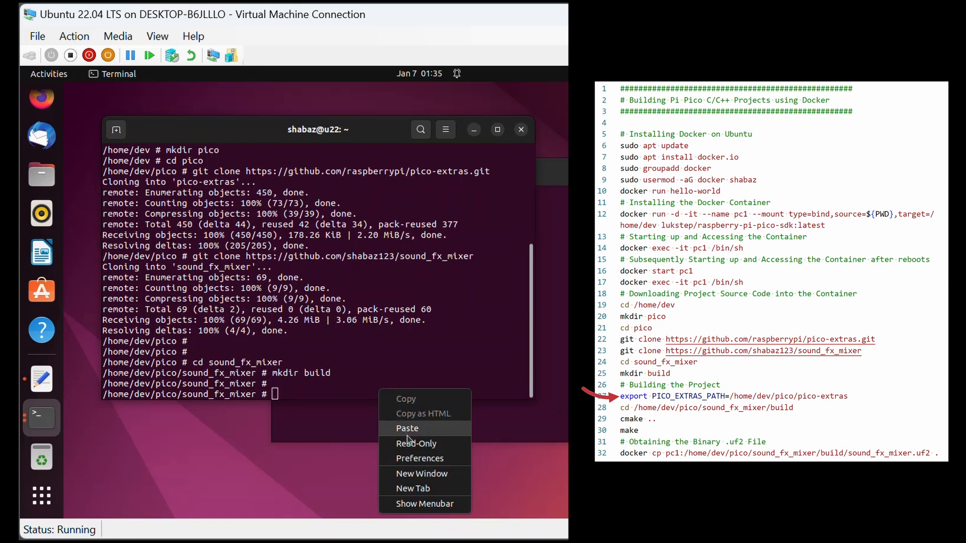
{"action": "left_click", "coordinate": [415, 431]}
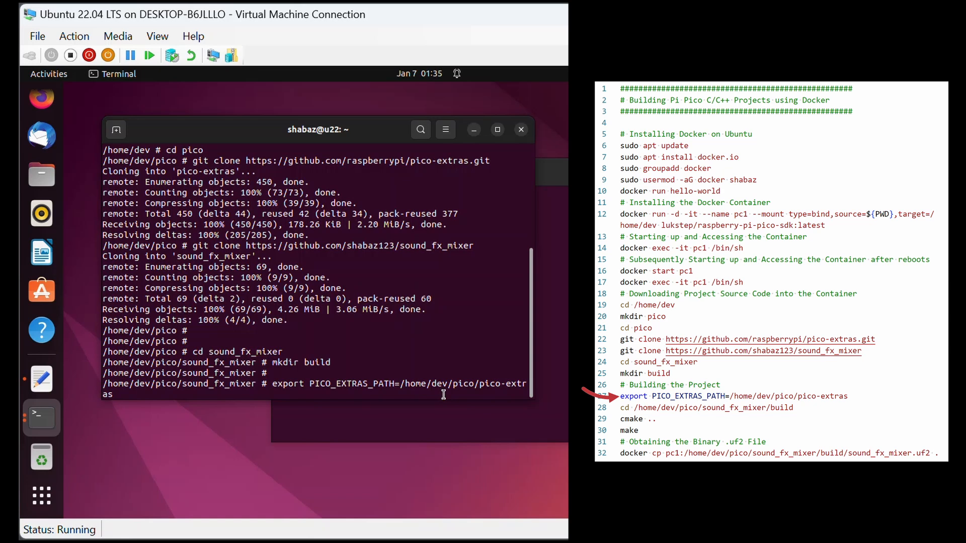
{"action": "key", "text": "Return"}
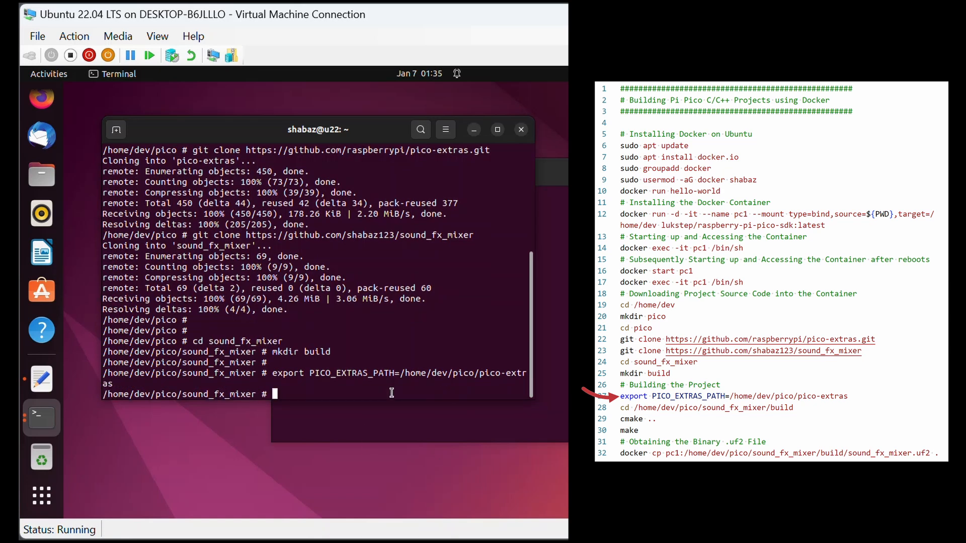
{"action": "key", "text": "Return"}
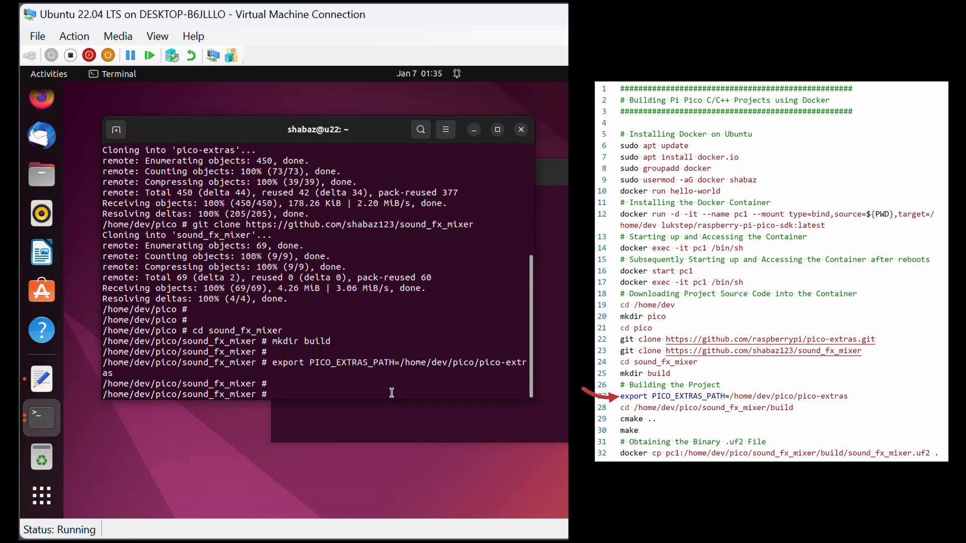
{"action": "type", "text": "cd "}
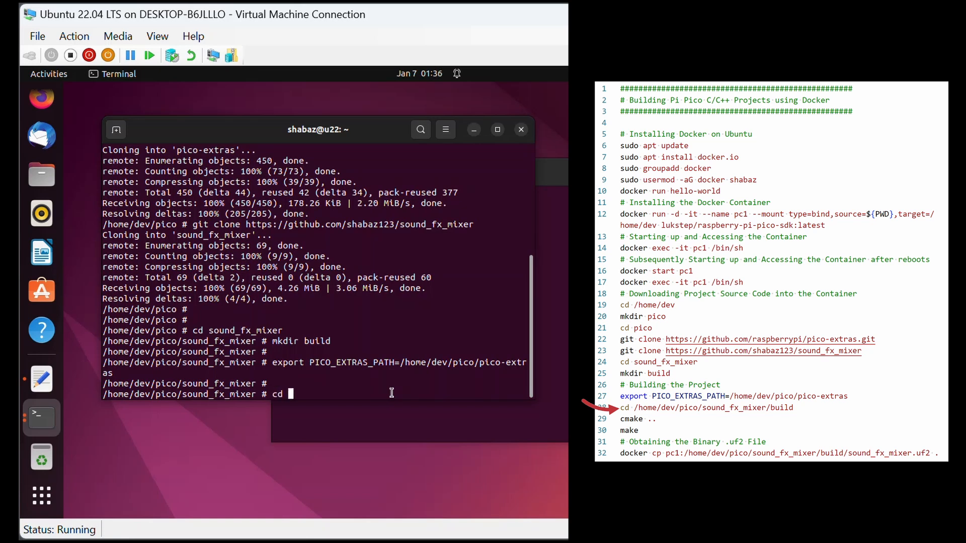
{"action": "type", "text": "build"}
{"action": "key", "text": "Return"}
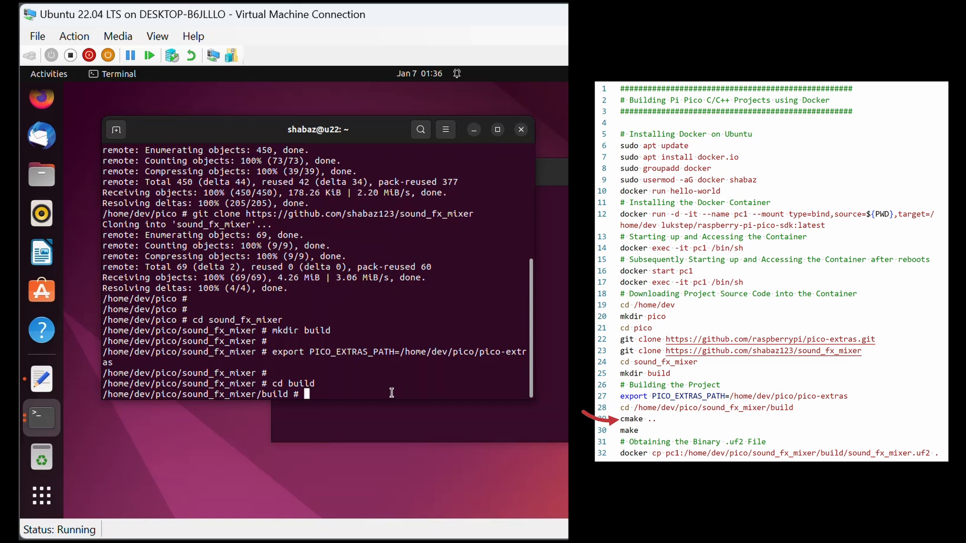
{"action": "type", "text": "cmake .."}
Step: Configure the sound_fx_mixer build with cmake .. inside the container
{"action": "key", "text": "Return"}
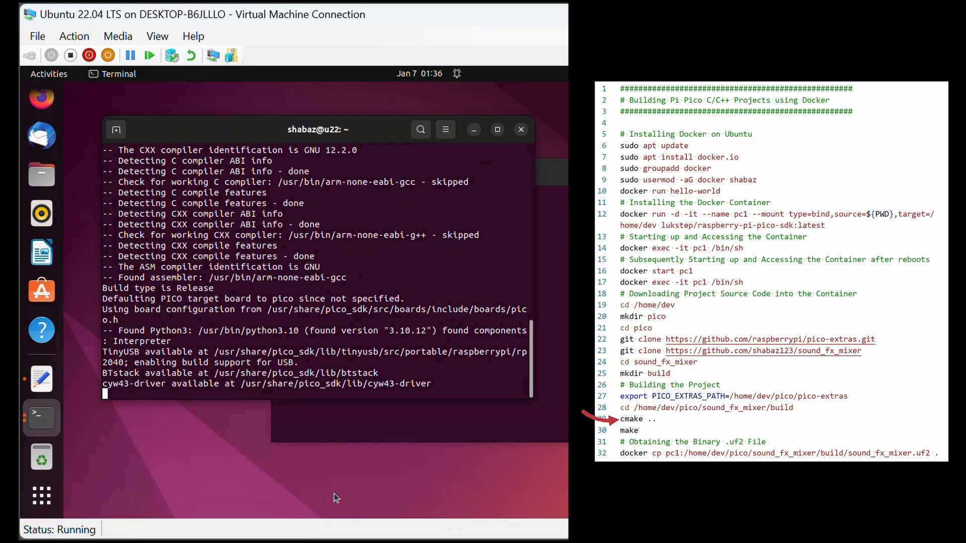
{"action": "key", "text": "Return"}
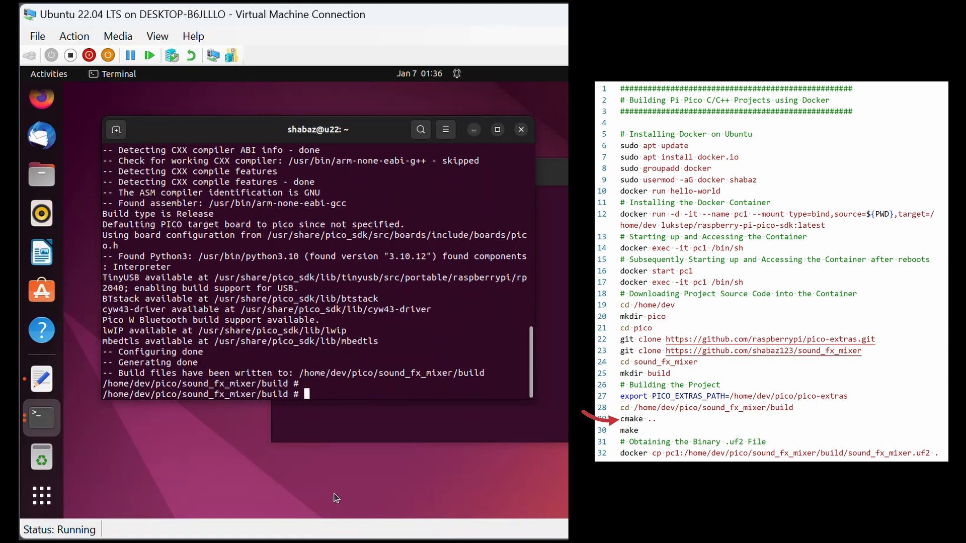
{"action": "key", "text": "Return"}
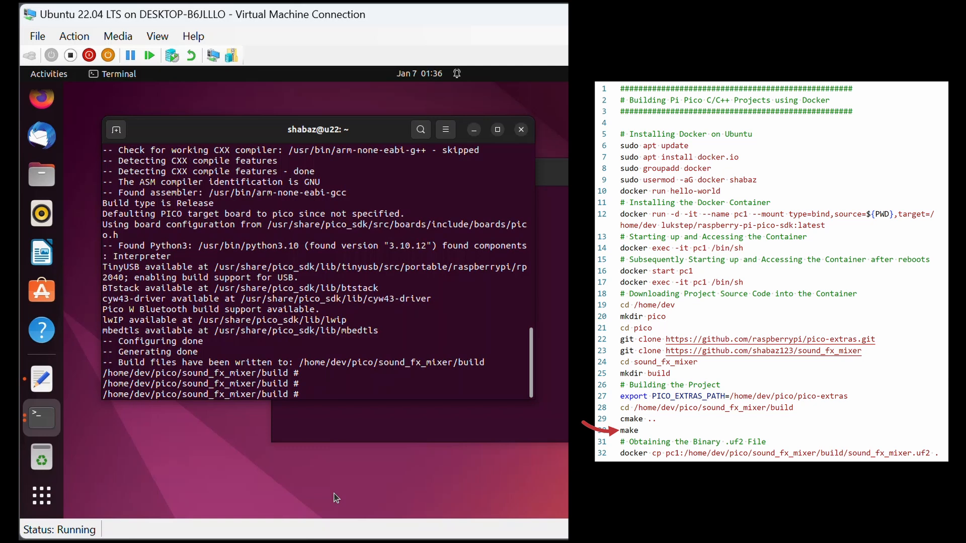
{"action": "type", "text": "make"}
Step: Compile with make to 100% and list the build folder, highlighting sound_fx_mixer.uf2
{"action": "key", "text": "Return"}
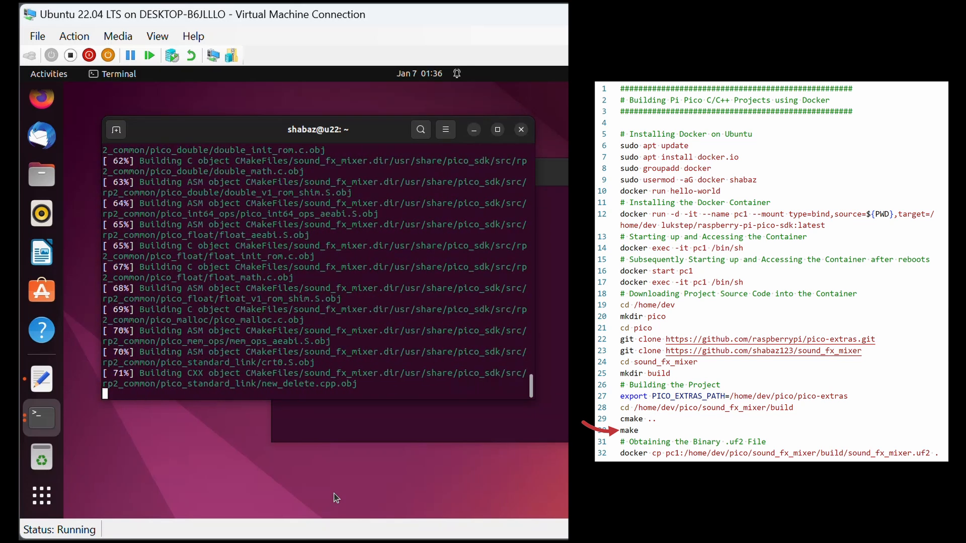
{"action": "key", "text": "Return"}
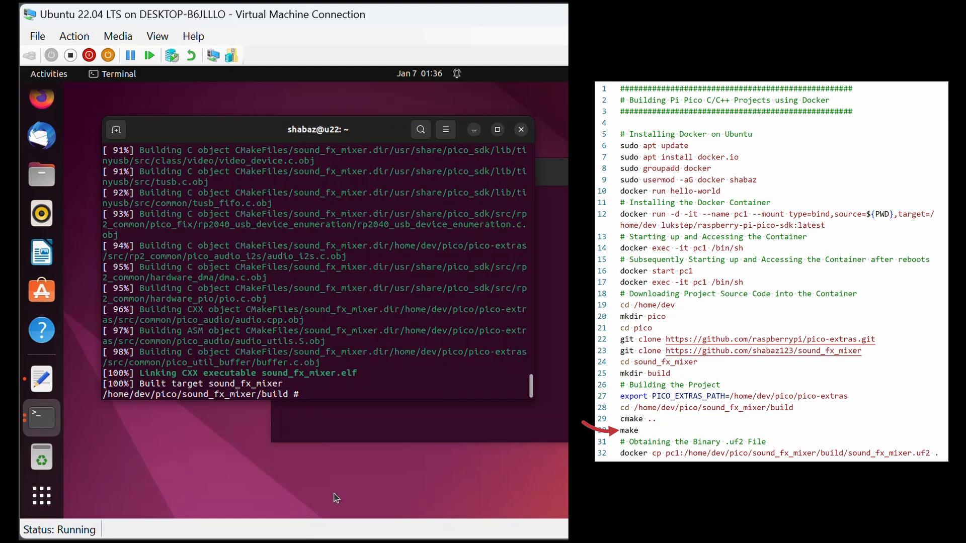
{"action": "type", "text": "ls"}
{"action": "key", "text": "Return"}
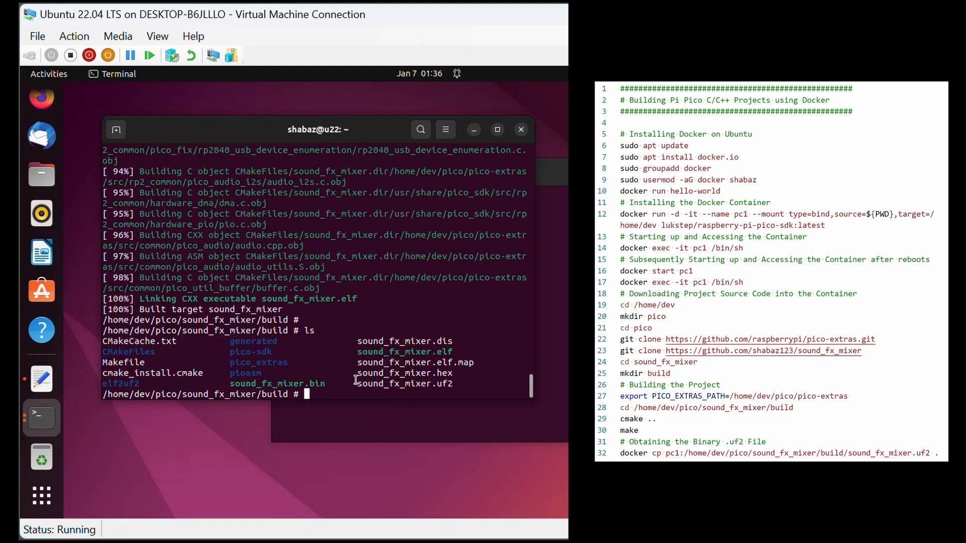
{"action": "left_click_drag", "start_coordinate": [356, 386], "coordinate": [451, 384]}
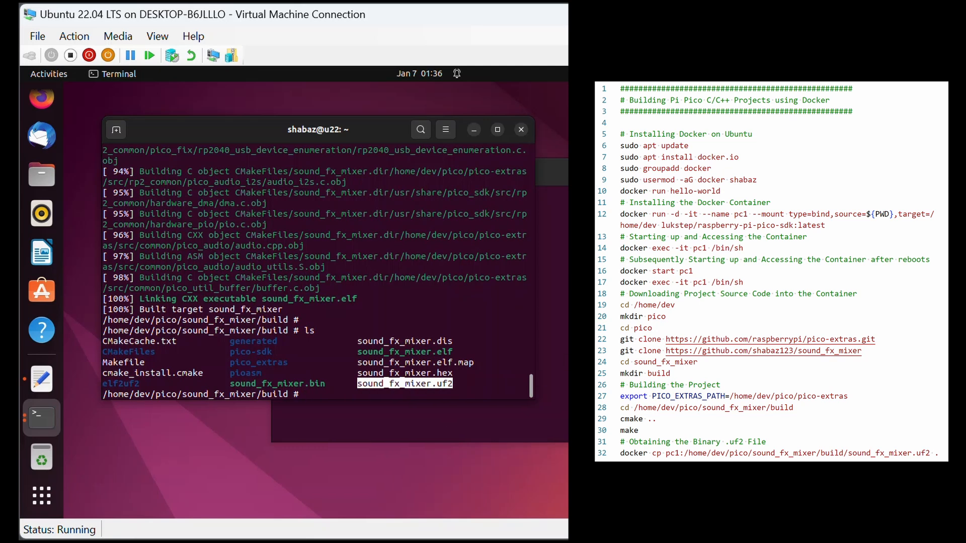
Step: Switch to the host Ubuntu terminal and confirm the home directory with pwd
{"action": "left_click", "coordinate": [416, 423]}
{"action": "key", "text": "Return"}
{"action": "type", "text": "pwd"}
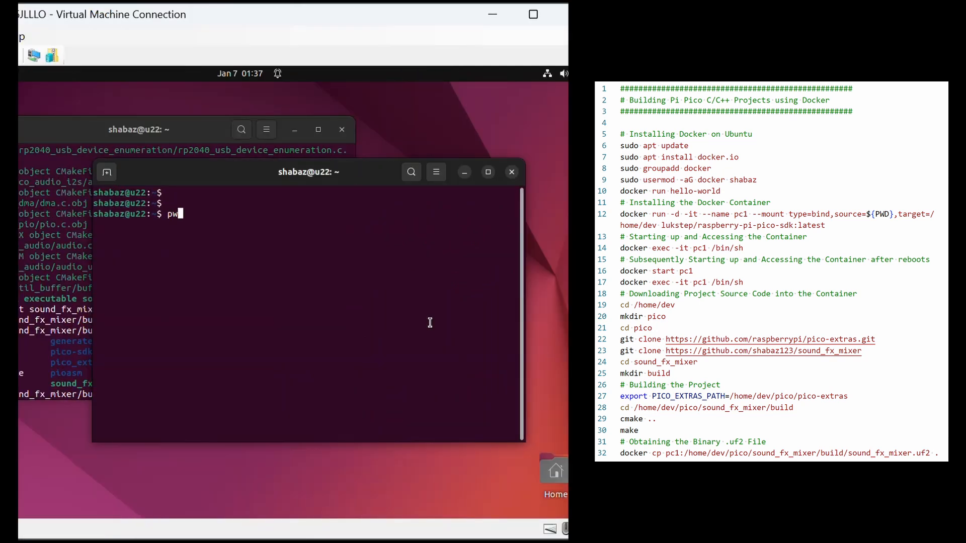
{"action": "key", "text": "Return"}
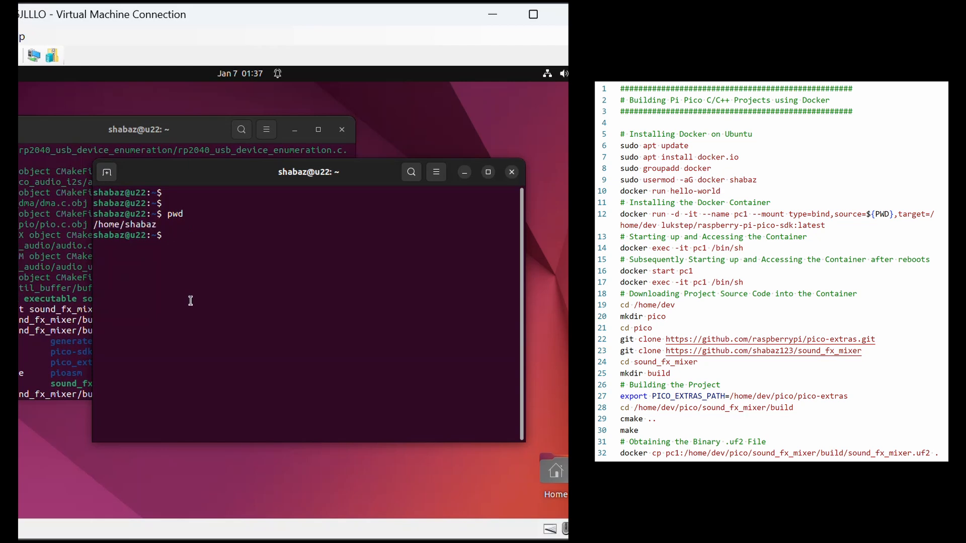
{"action": "type", "text": "docker cp "}
{"action": "type", "text": "pc1:/home/dev/"}
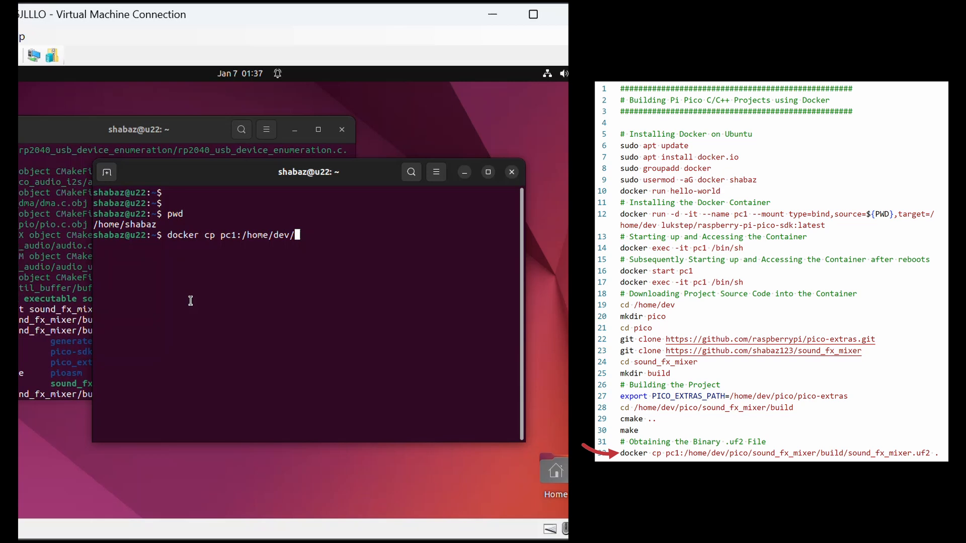
{"action": "type", "text": "pico/sound_"}
{"action": "type", "text": "fx_mixer/bui"}
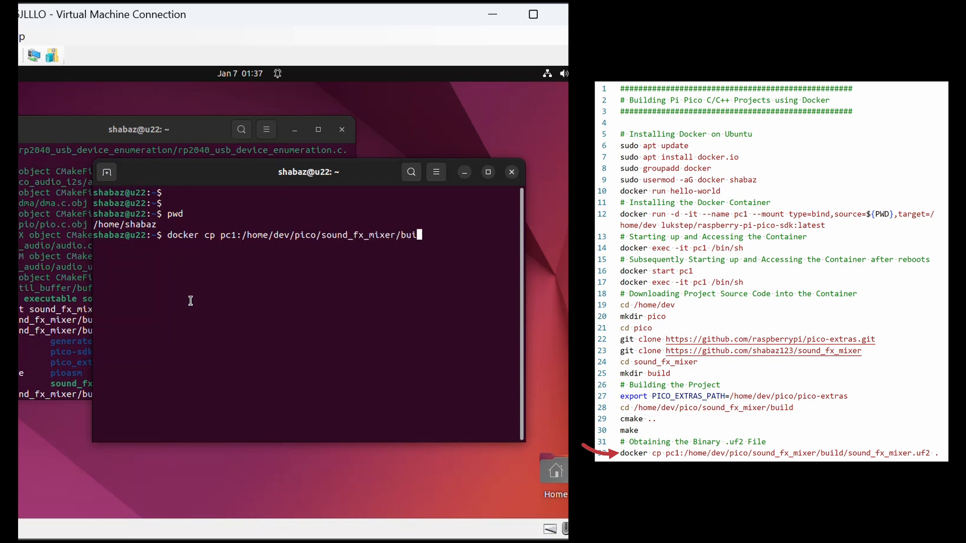
{"action": "type", "text": "ld/sound_fx_mixer.uf2 ."}
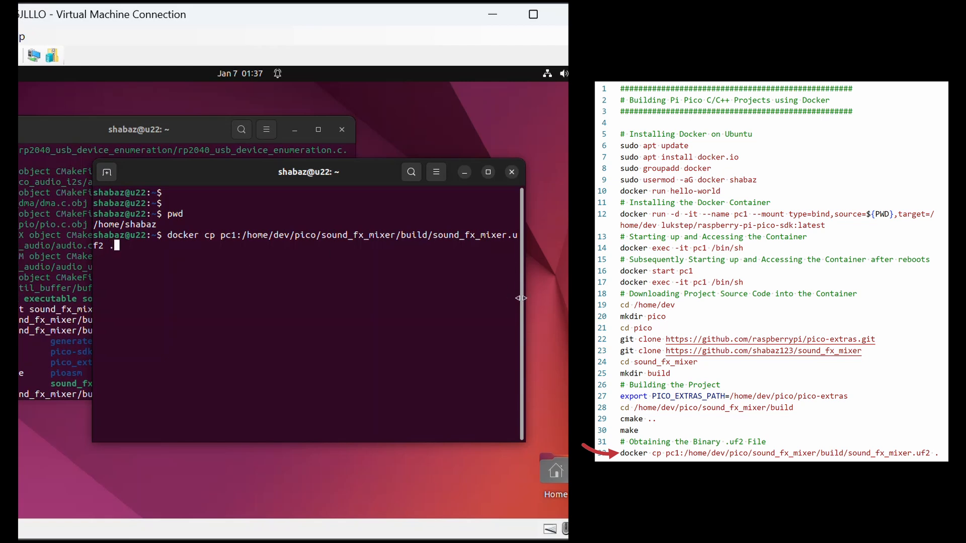
{"action": "left_click_drag", "start_coordinate": [522, 298], "coordinate": [566, 299]}
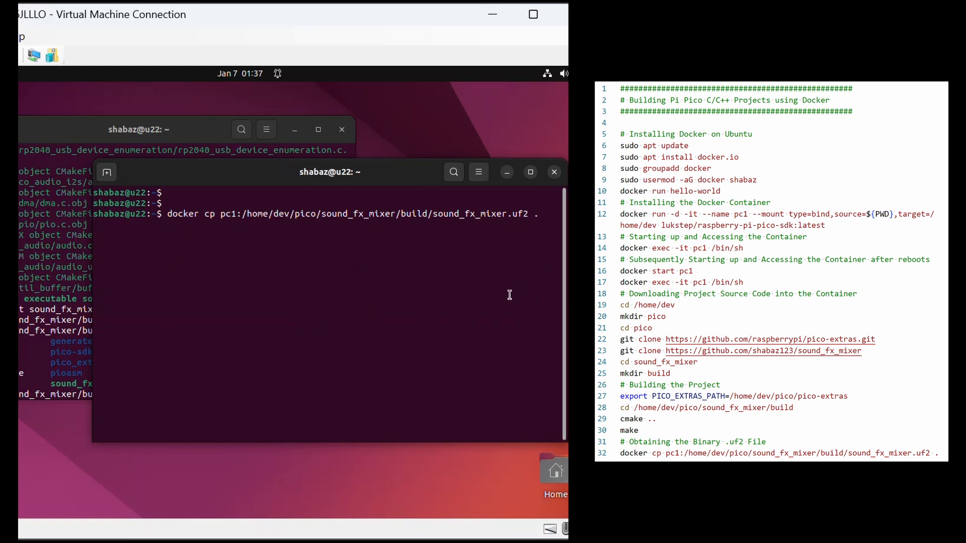
Step: docker cp pc1:/home/dev/pico/sound_fx_mixer/build/sound_fx_mixer.uf2 into home and confirm it in the listing
{"action": "key", "text": "Return"}
{"action": "key", "text": "Return"}
{"action": "key", "text": "Return"}
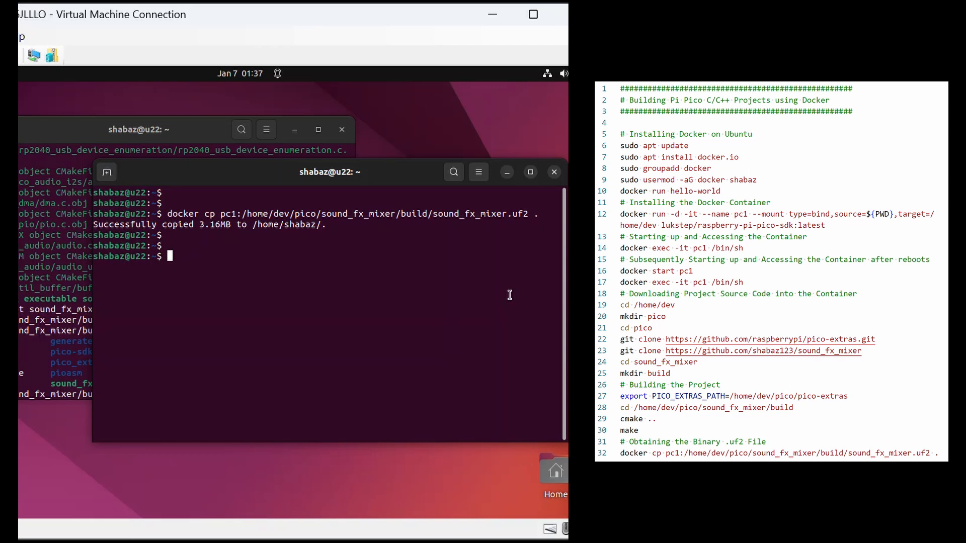
{"action": "type", "text": "ls"}
{"action": "key", "text": "Return"}
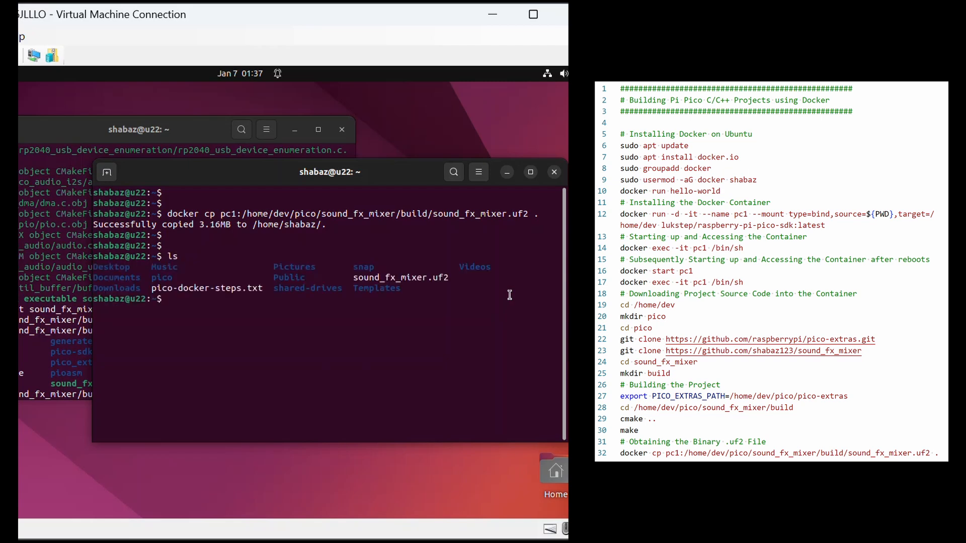
{"action": "double_click", "coordinate": [422, 277]}
{"action": "left_click", "coordinate": [421, 276]}
{"action": "double_click", "coordinate": [421, 276]}
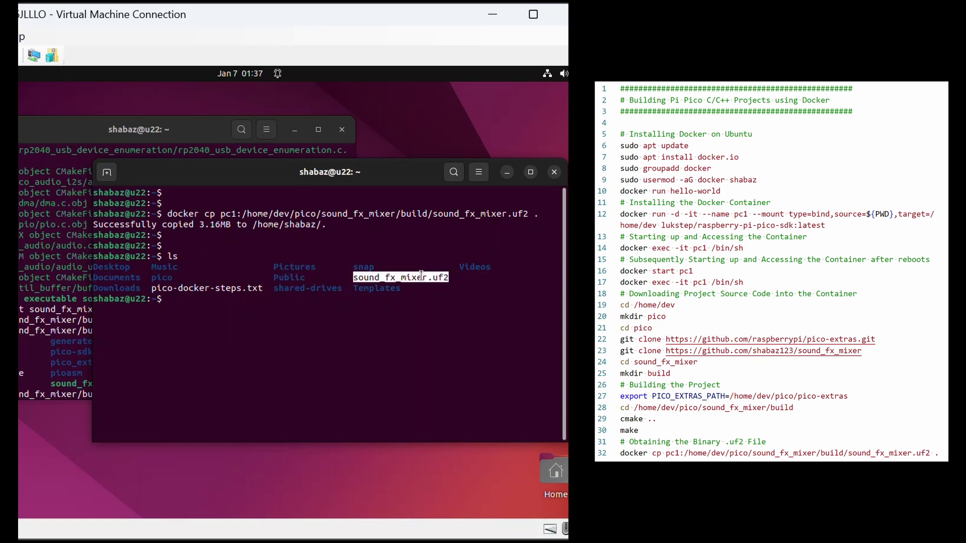
{"action": "left_click", "coordinate": [414, 384]}
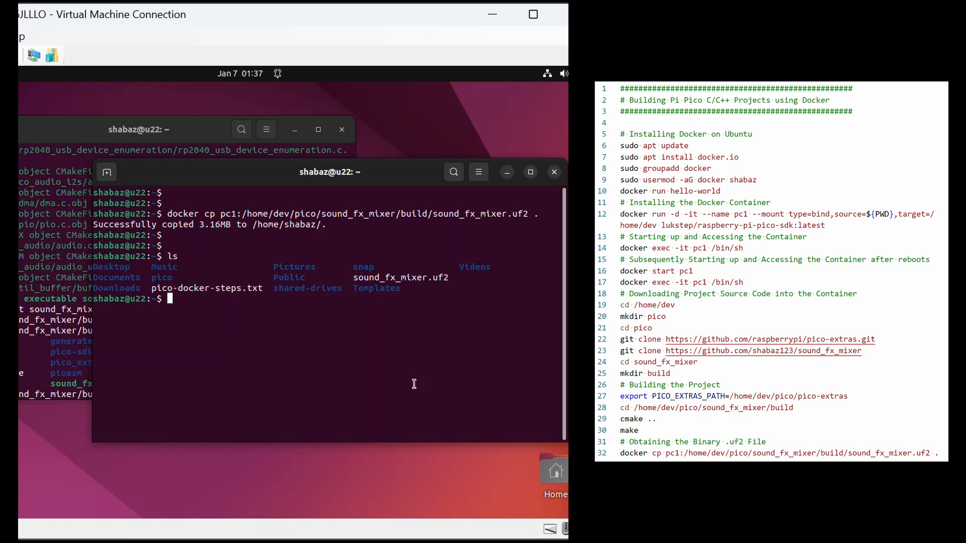